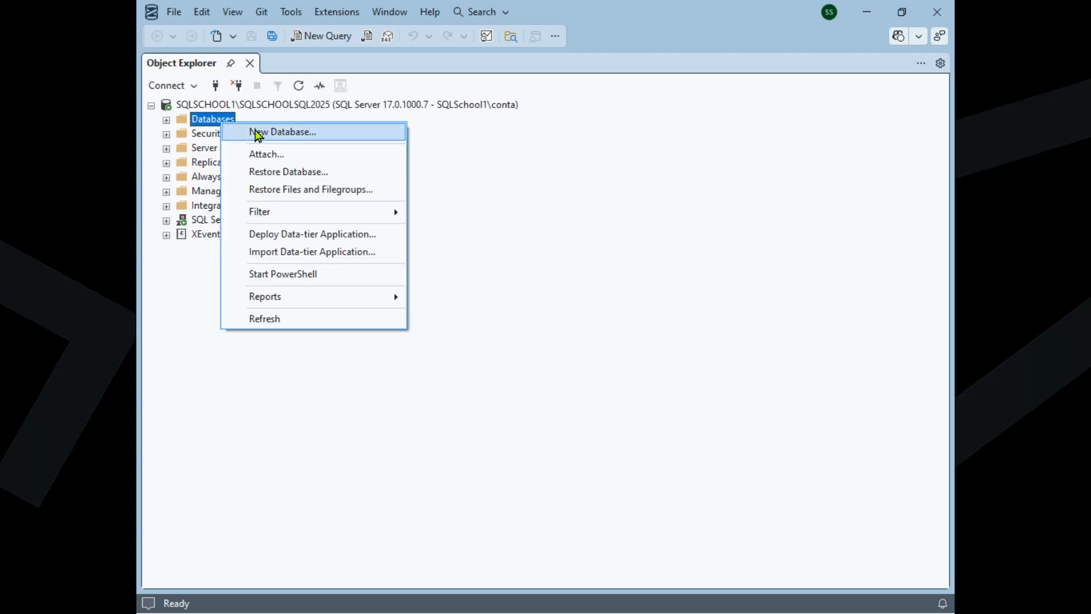
# Create a new database named PRODUCT_SALES_DATABASE with the default owner and file settings
pyautogui.click(257, 135)
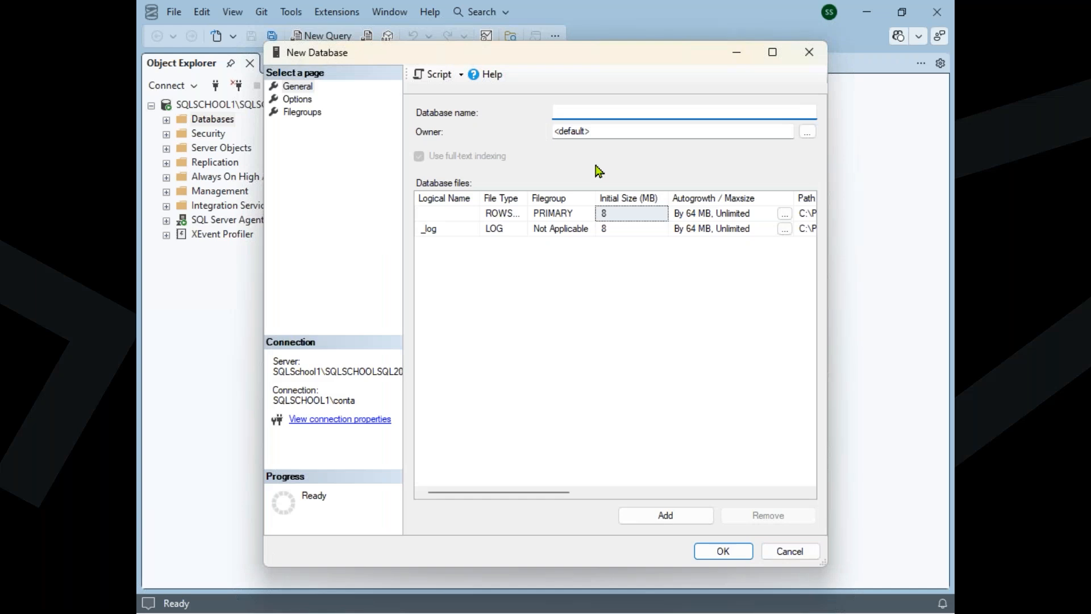
pyautogui.write('PRODUCT')
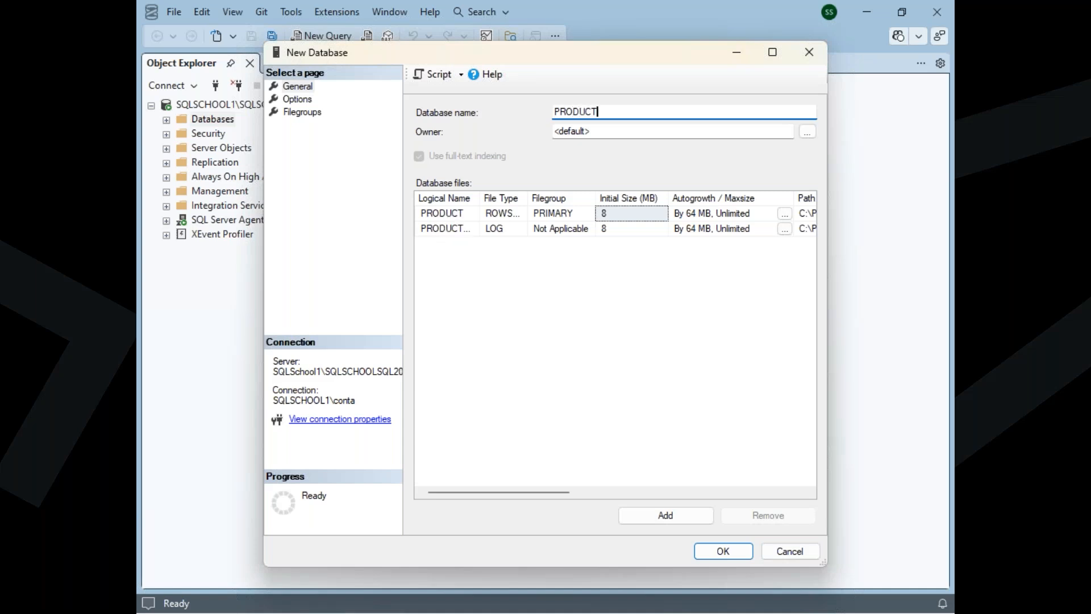
pyautogui.write('_SALES_DATBASE')
pyautogui.press('Left')
pyautogui.press('Left')
pyautogui.press('Left')
pyautogui.press('Left')
pyautogui.write('A')
pyautogui.click(723, 551)
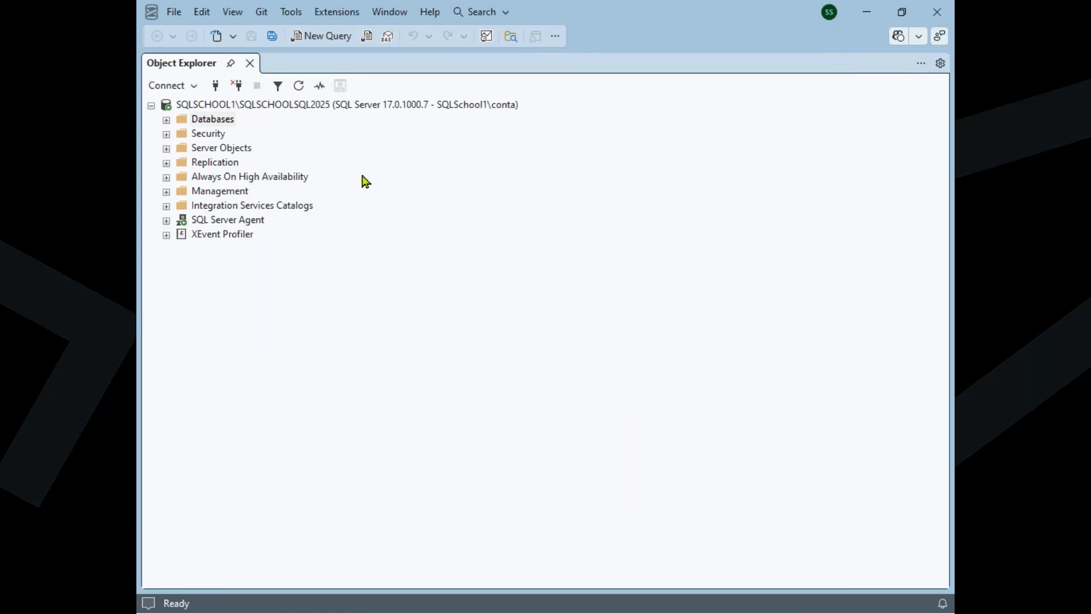
# Expand the server's Databases folder and select PRODUCT_SALES_DATABASE
pyautogui.click(238, 121)
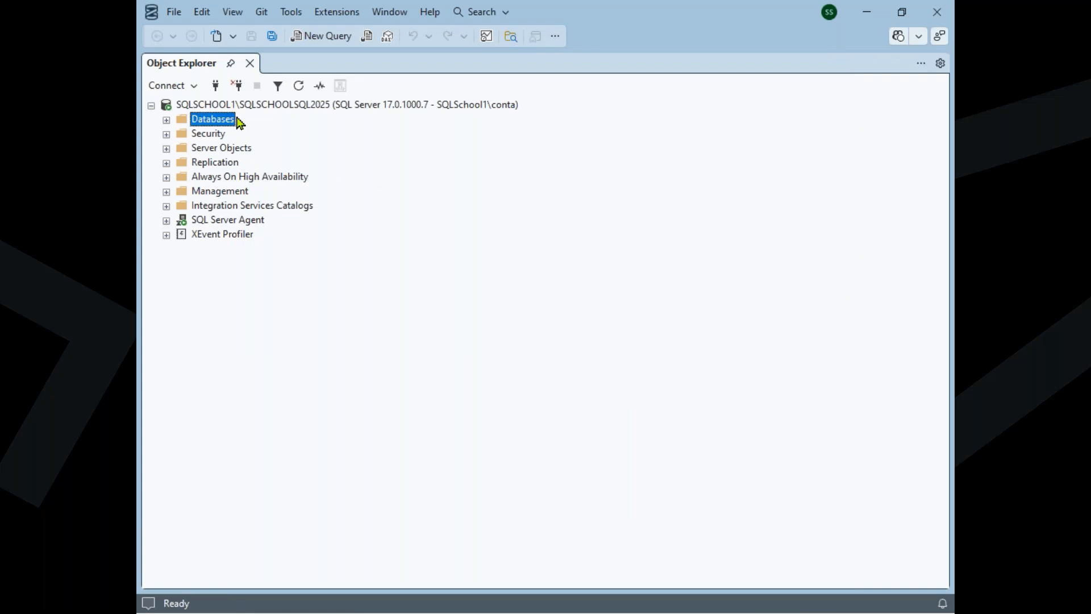
pyautogui.doubleClick(238, 121)
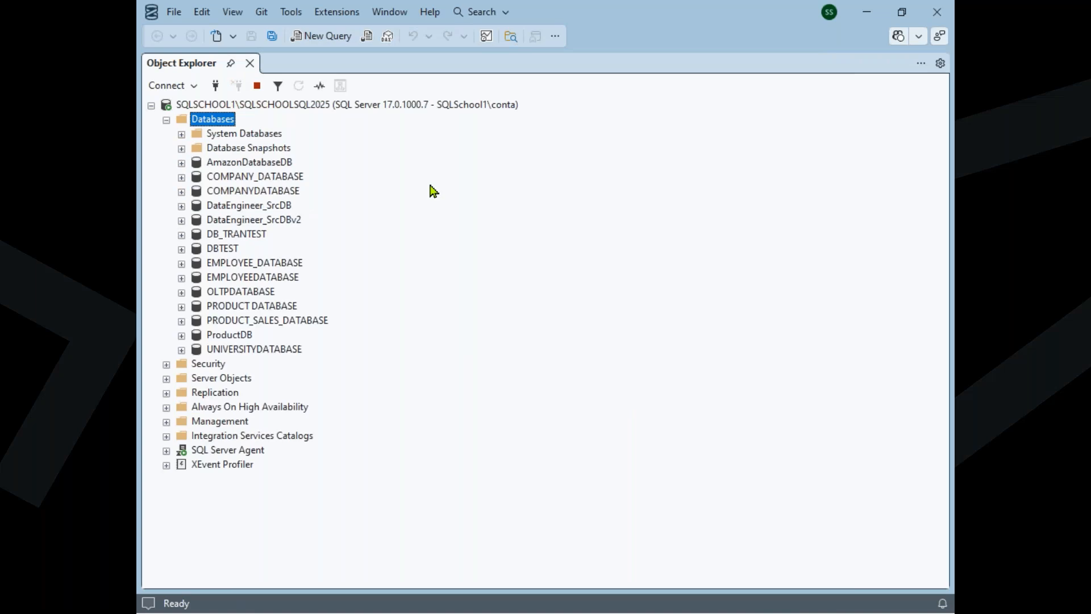
pyautogui.click(316, 320)
pyautogui.click(934, 137)
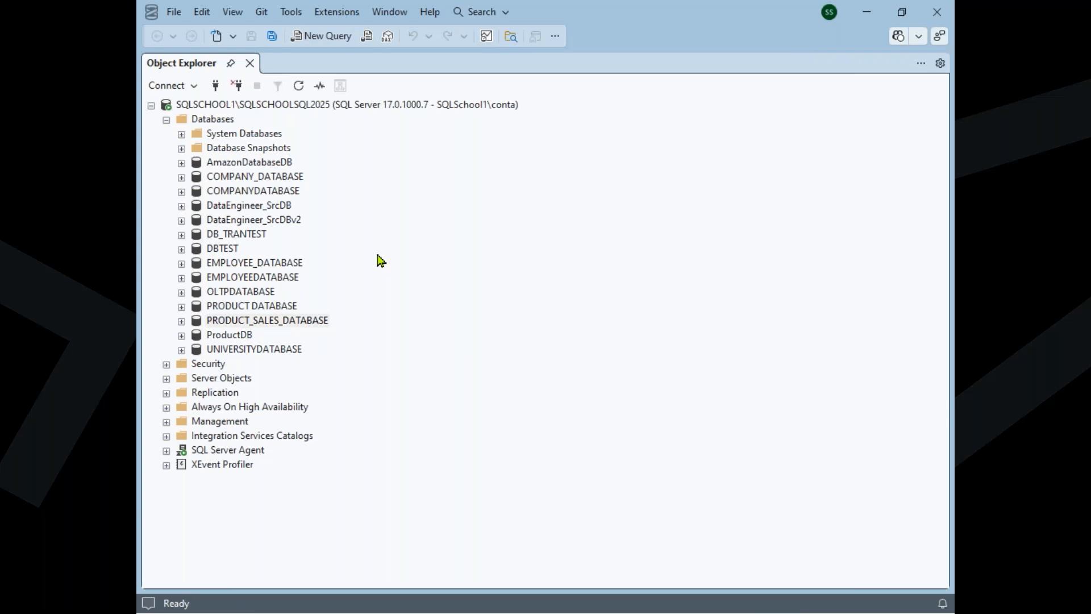
# Start the Import Data wizard for PRODUCT_SALES_DATABASE and advance past the welcome page
pyautogui.rightClick(278, 266)
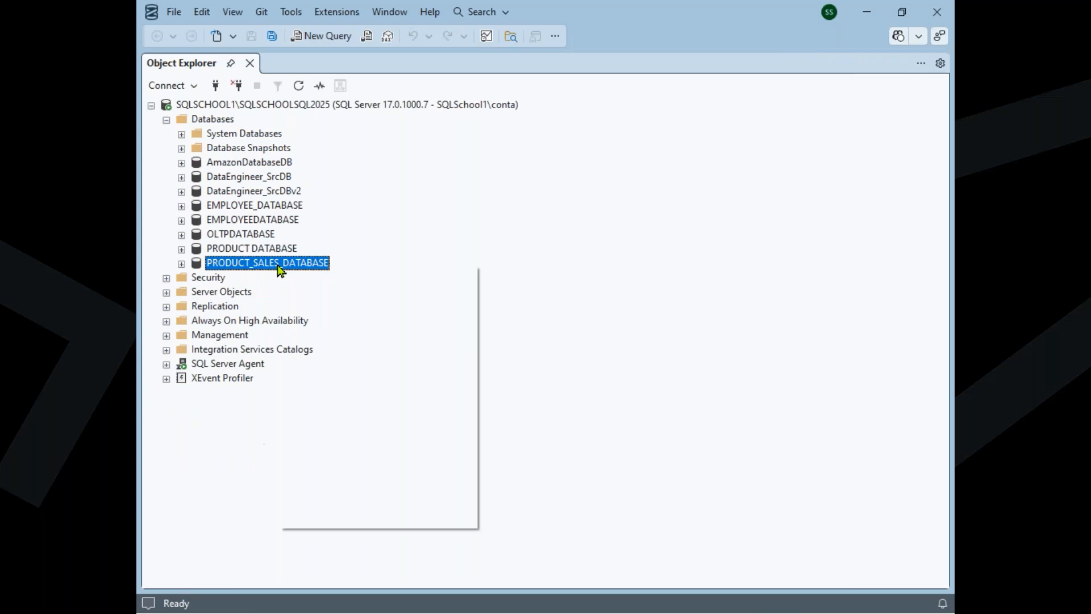
pyautogui.moveTo(341, 337)
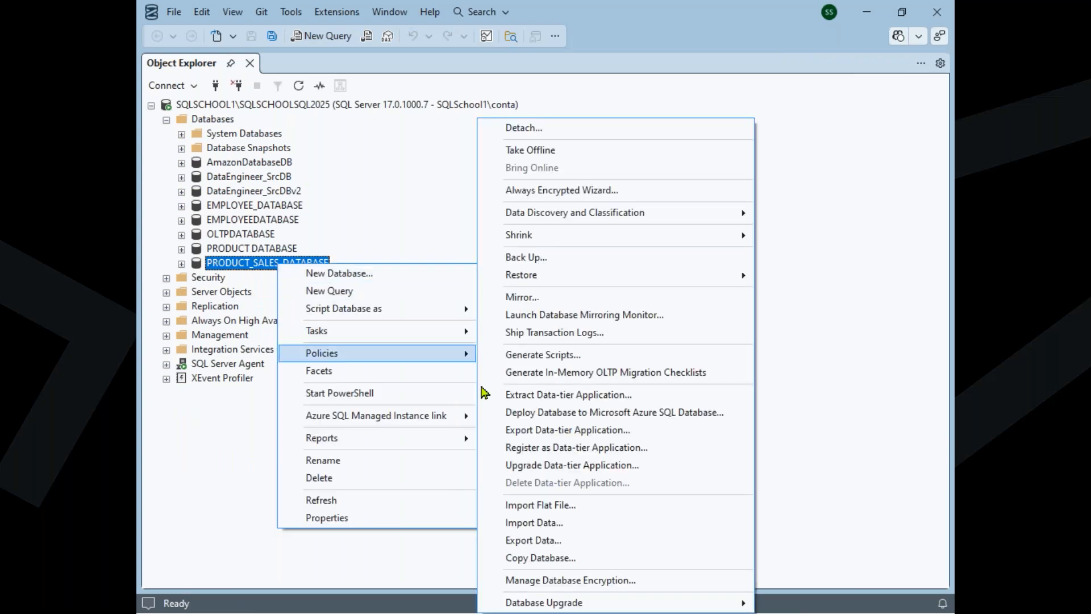
pyautogui.click(571, 523)
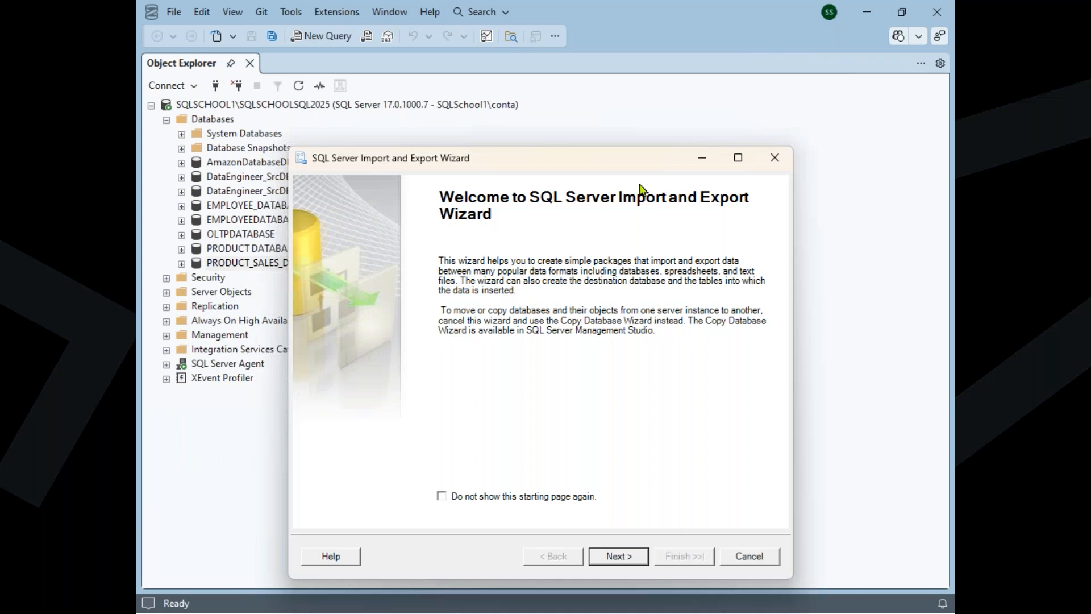
pyautogui.click(607, 505)
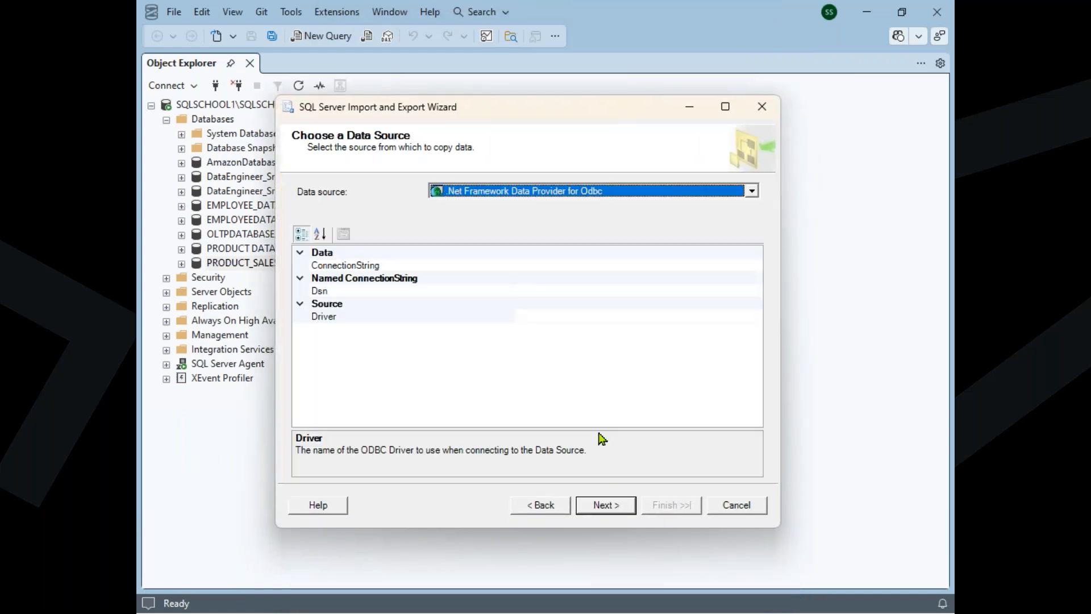
# Set the data source to Microsoft Excel and load the file DATA IMPORTS - EXCEL SOURCE.xls from the SQLServer2025v folder
pyautogui.click(547, 192)
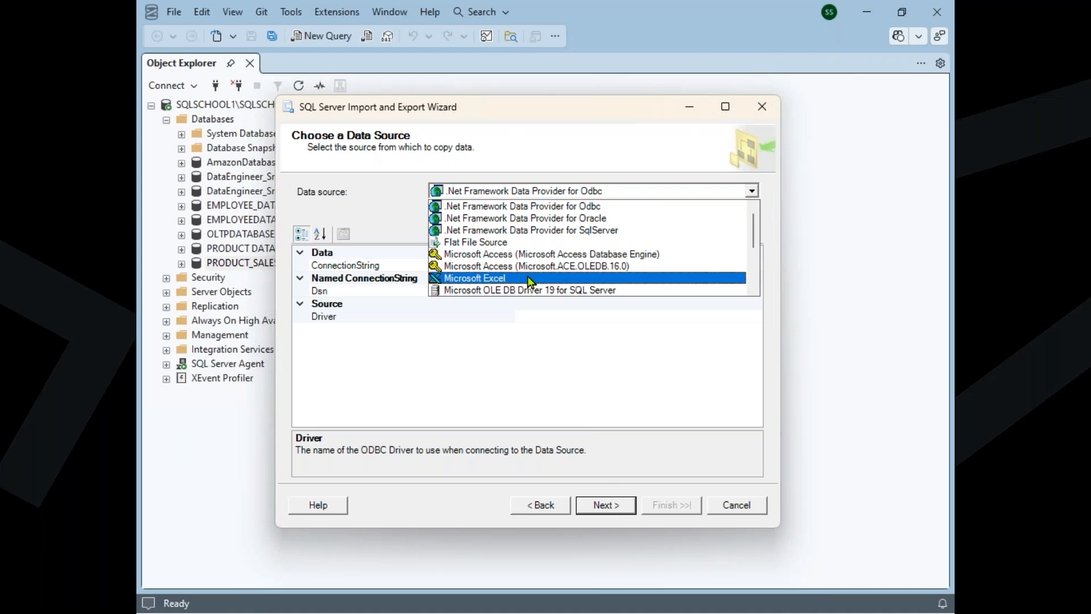
pyautogui.press('ctrl')
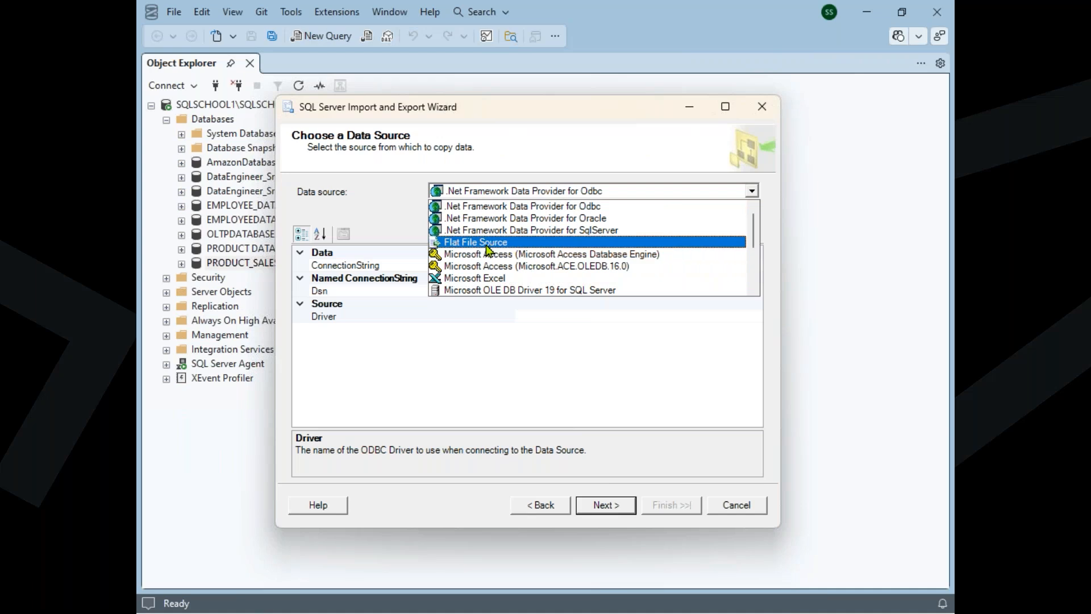
pyautogui.click(506, 283)
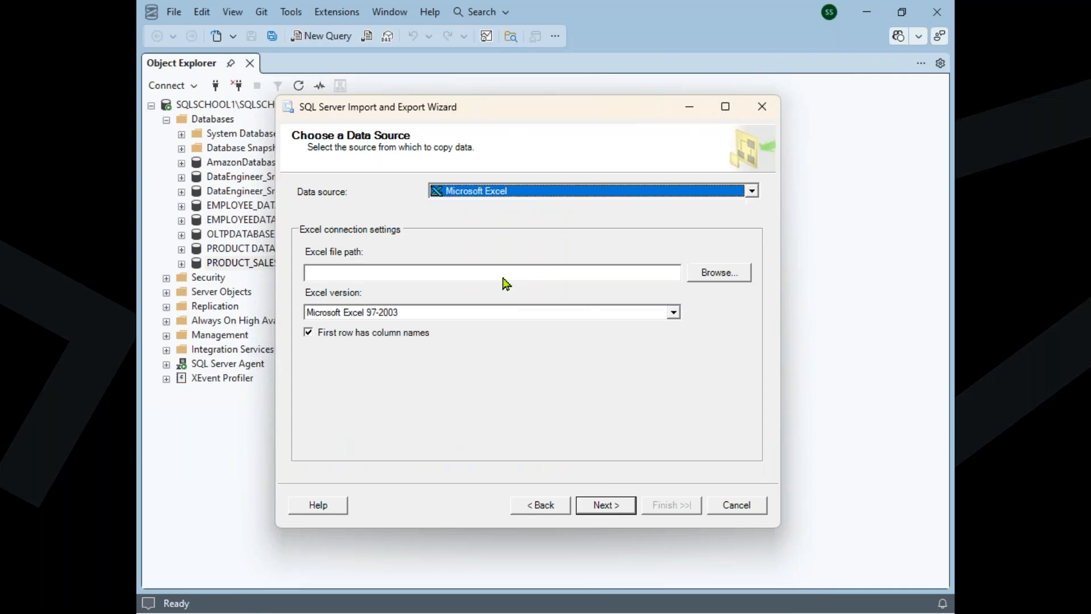
pyautogui.click(707, 278)
pyautogui.click(547, 226)
pyautogui.click(547, 226)
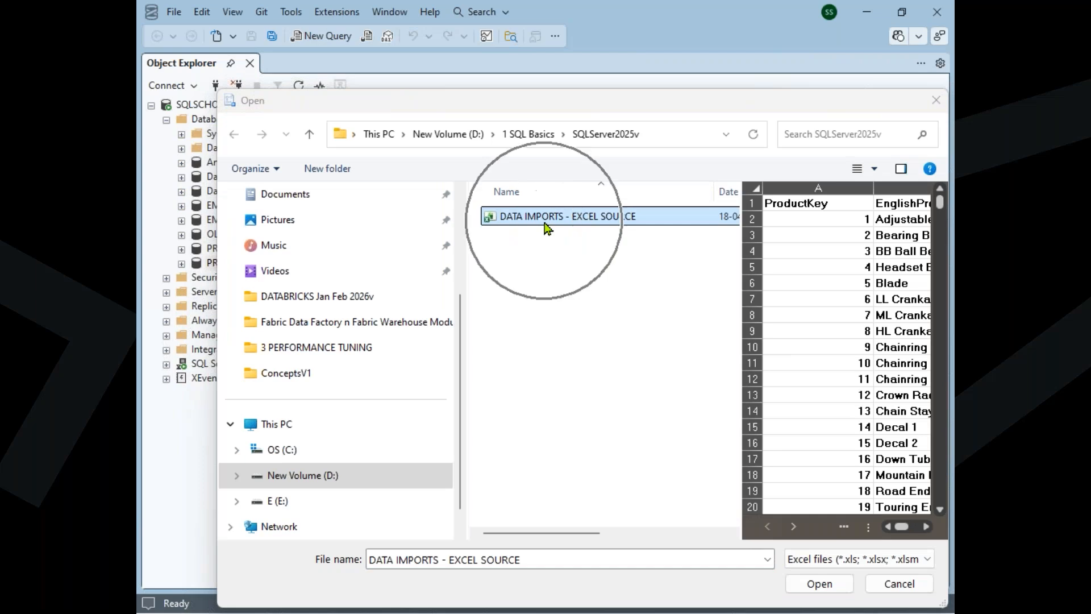
pyautogui.click(816, 585)
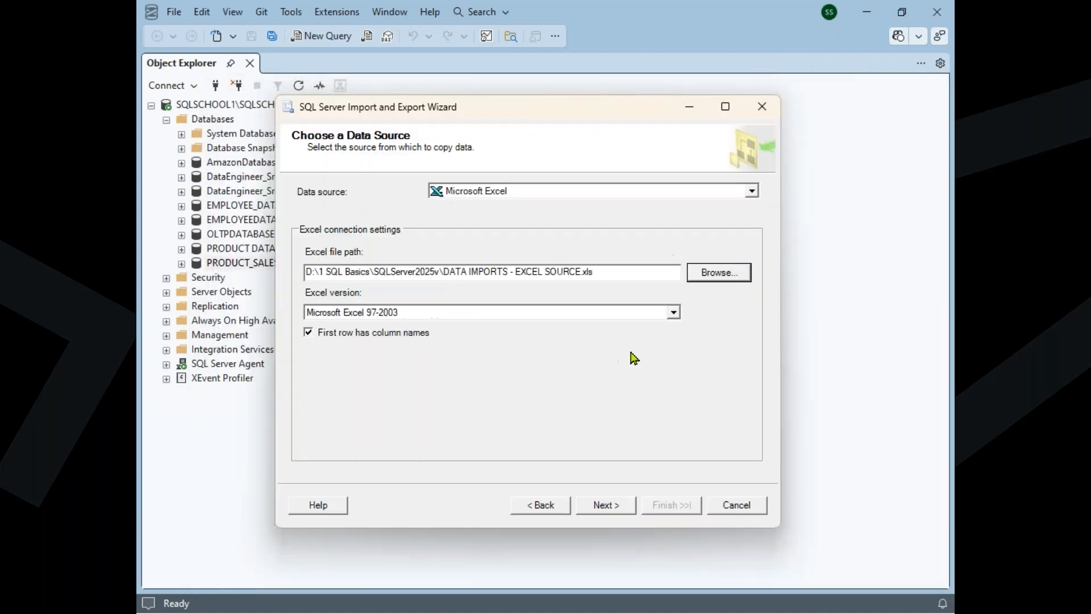
# Try to continue with Excel version Microsoft Excel 97-2003, capture a screenshot of the message dialog and dismiss it
pyautogui.click(629, 509)
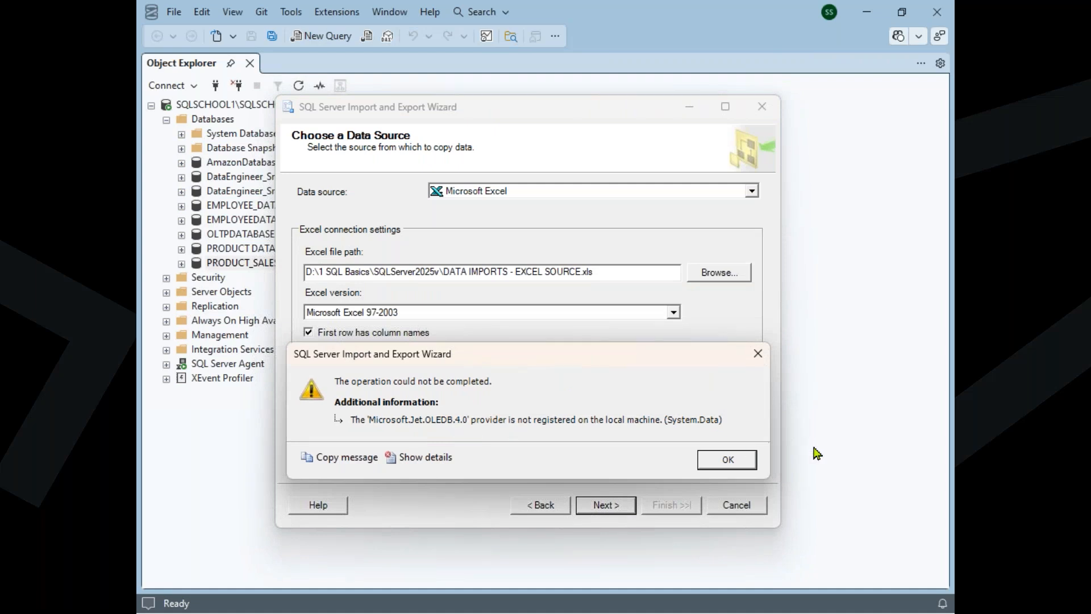
pyautogui.press('super+shift+s')
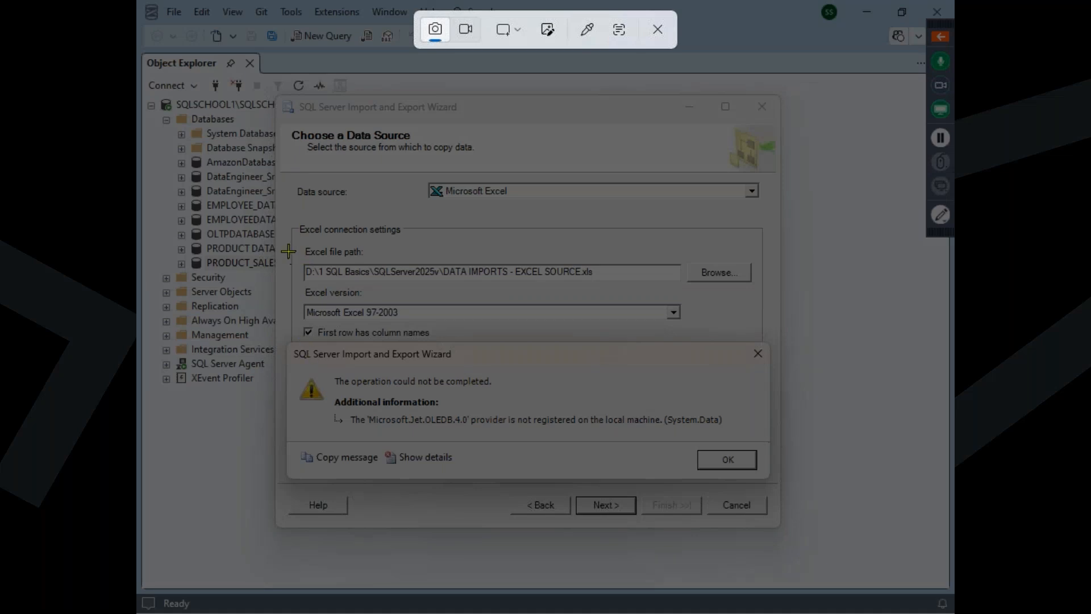
pyautogui.moveTo(289, 289); pyautogui.dragTo(772, 484)
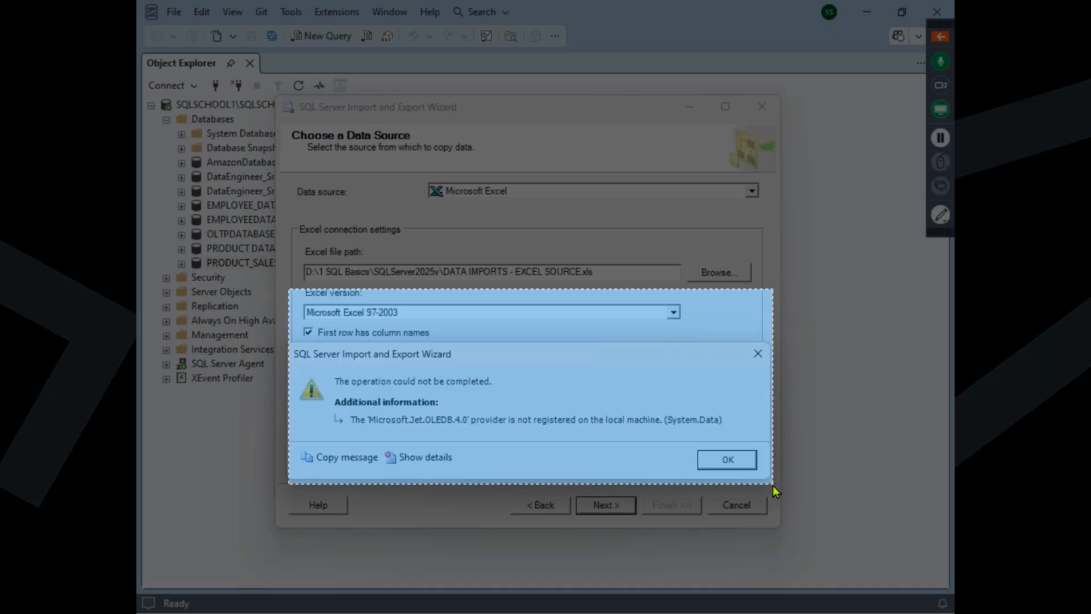
pyautogui.click(728, 460)
# Set the Excel version to Microsoft Excel 2007-2010 and continue to choosing the destination
pyautogui.click(673, 314)
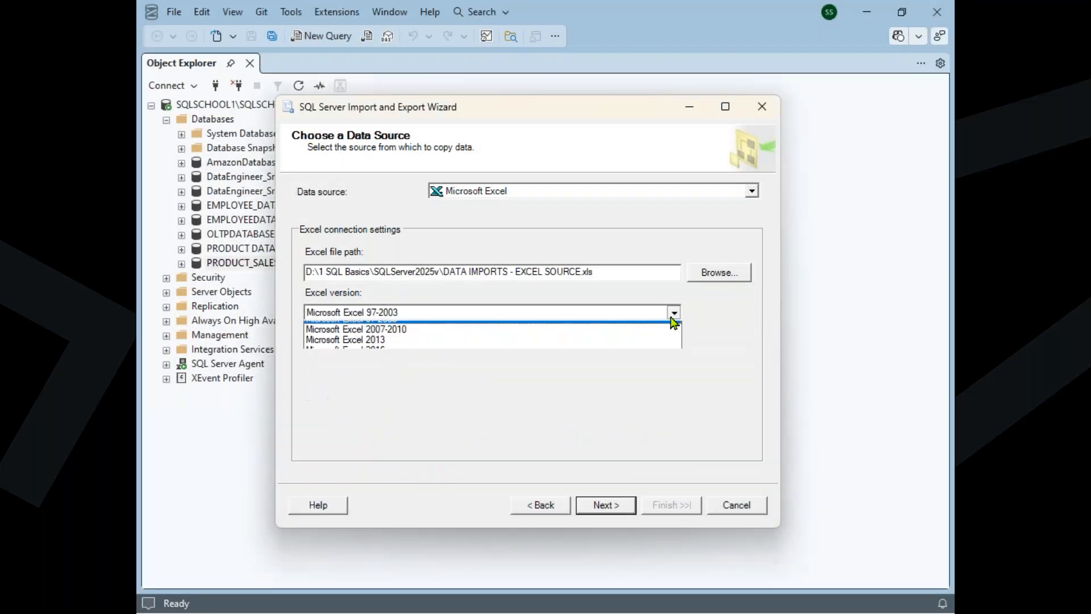
pyautogui.click(403, 371)
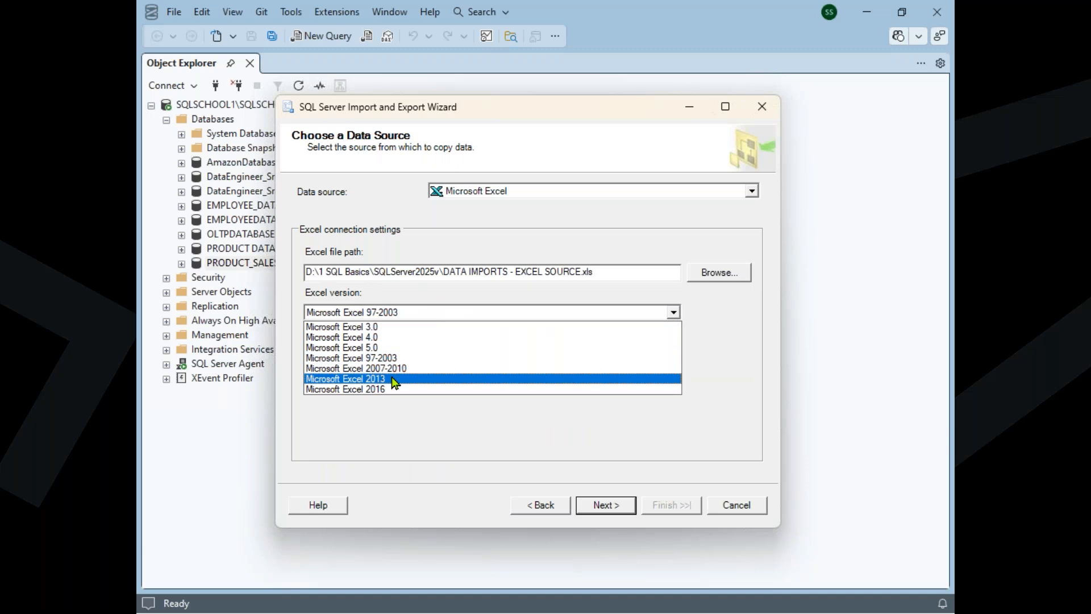
pyautogui.press('Up')
pyautogui.press('Return')
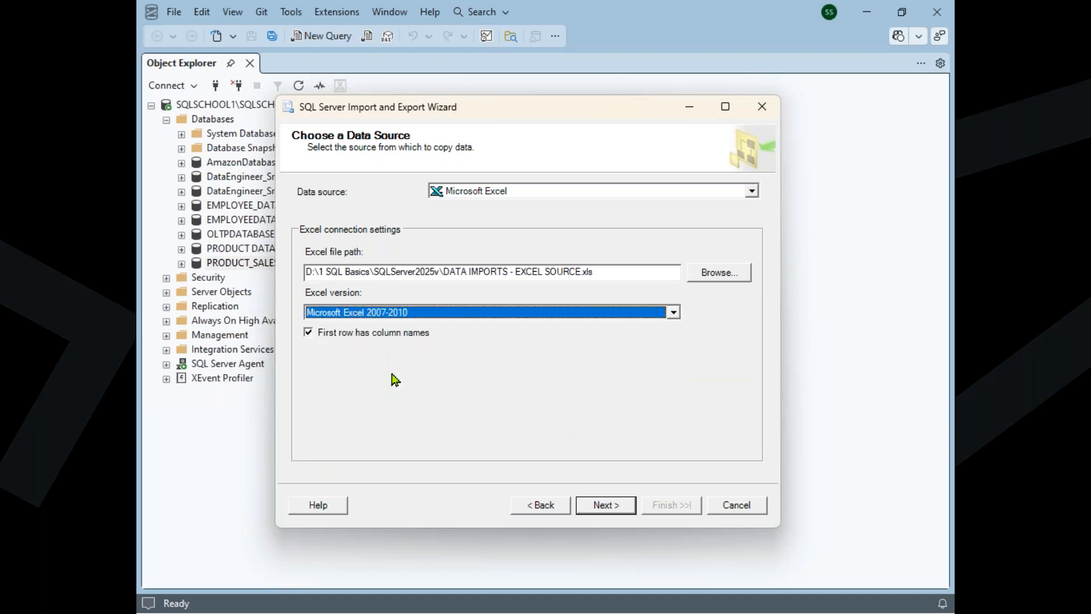
pyautogui.click(624, 506)
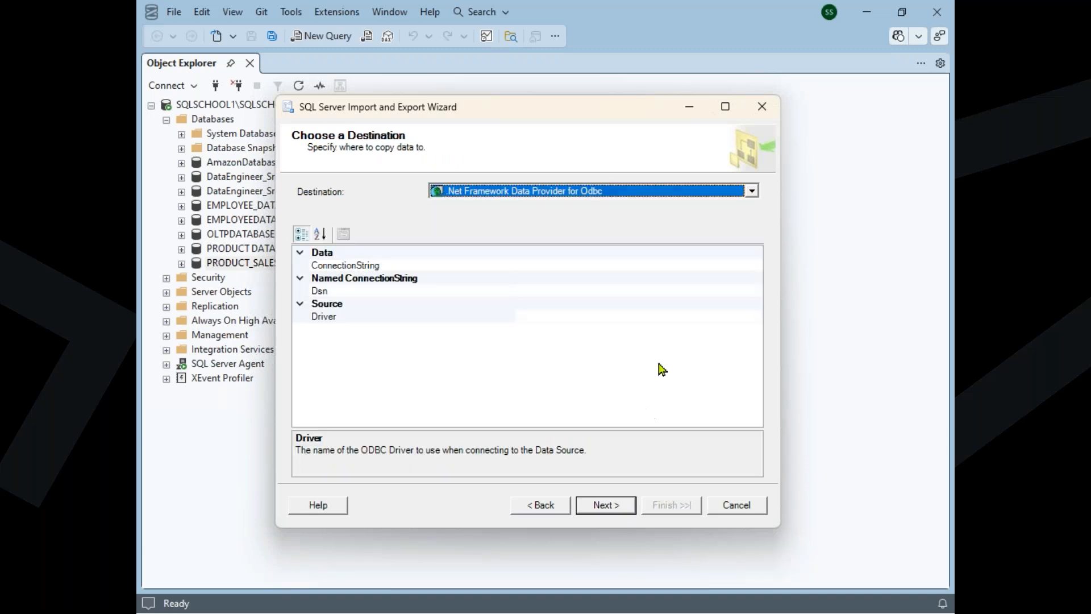
# Go back to the data source settings, review the available Excel versions without changing the selection, and return to the destination page
pyautogui.click(937, 42)
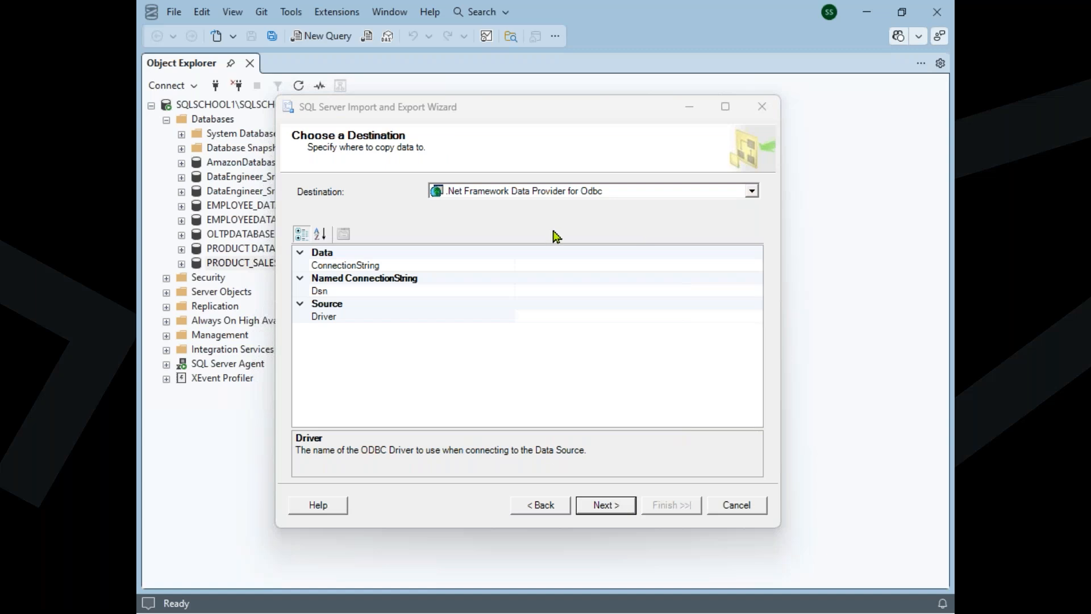
pyautogui.click(537, 505)
pyautogui.click(426, 312)
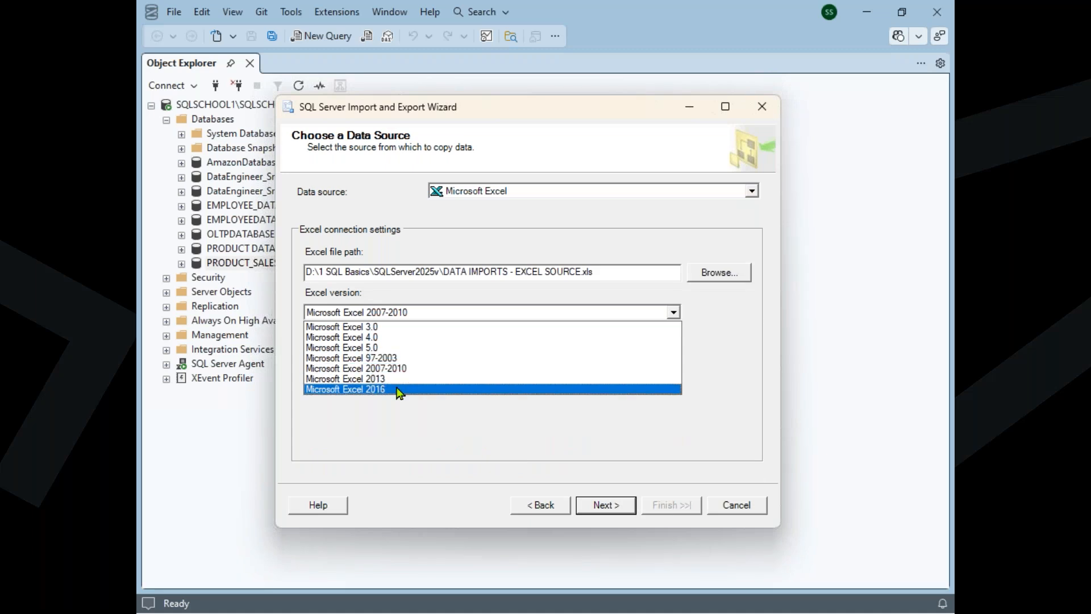
pyautogui.click(592, 453)
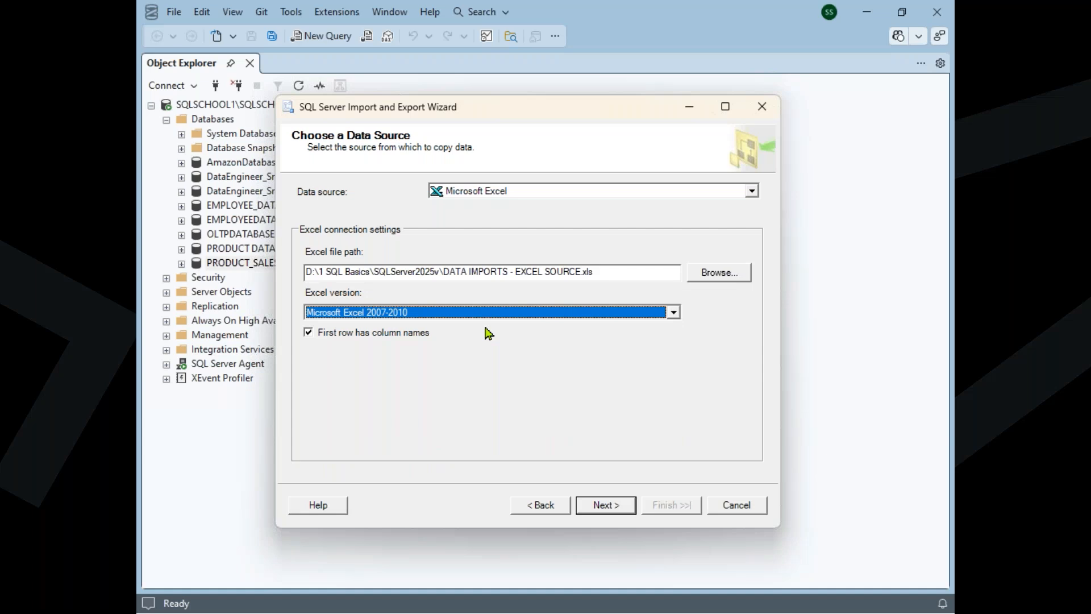
pyautogui.click(612, 510)
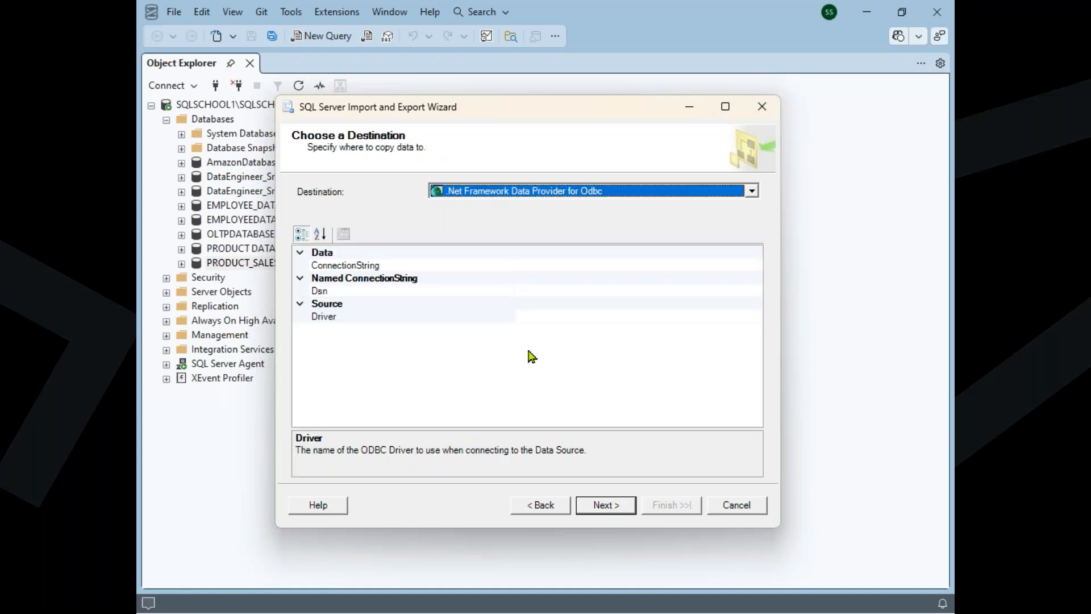
# Set the destination to Microsoft OLE DB Provider for SQL Server and move the wizard aside to uncover the database tree
pyautogui.click(513, 191)
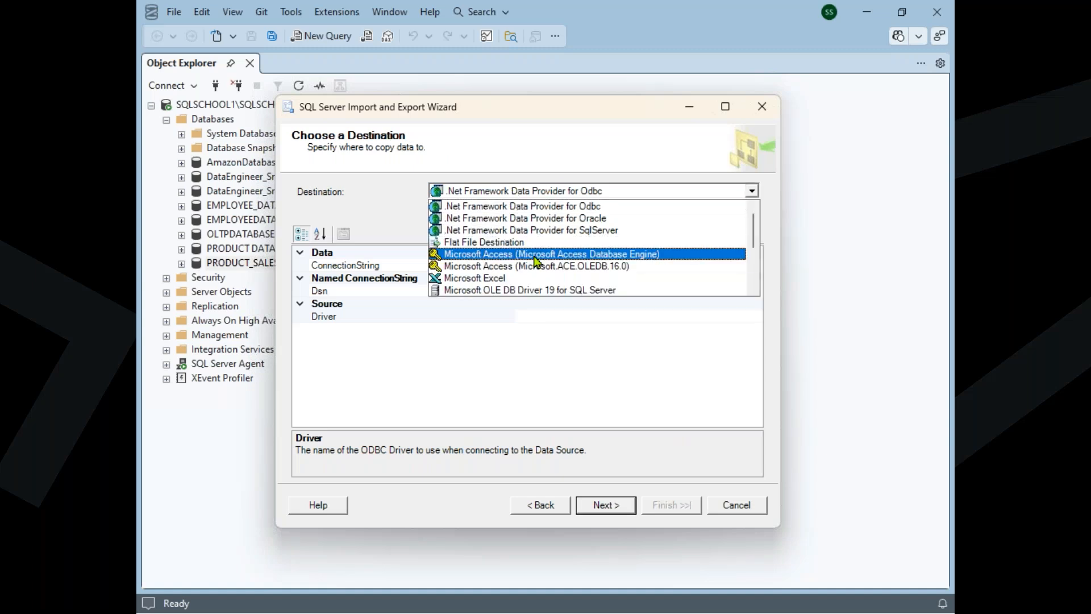
pyautogui.scroll(-3, 534, 260)
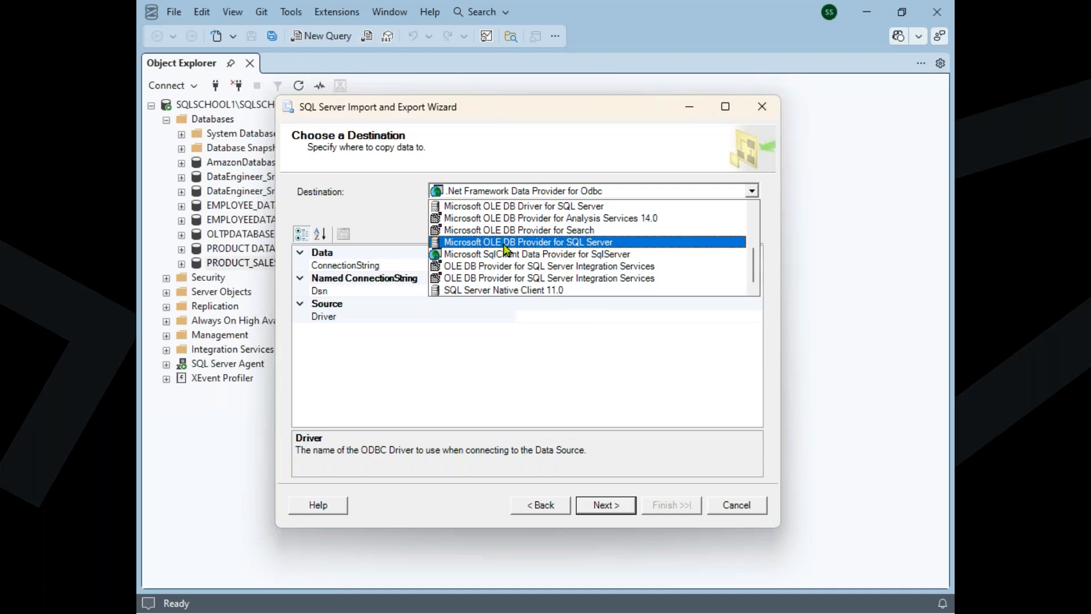
pyautogui.click(552, 243)
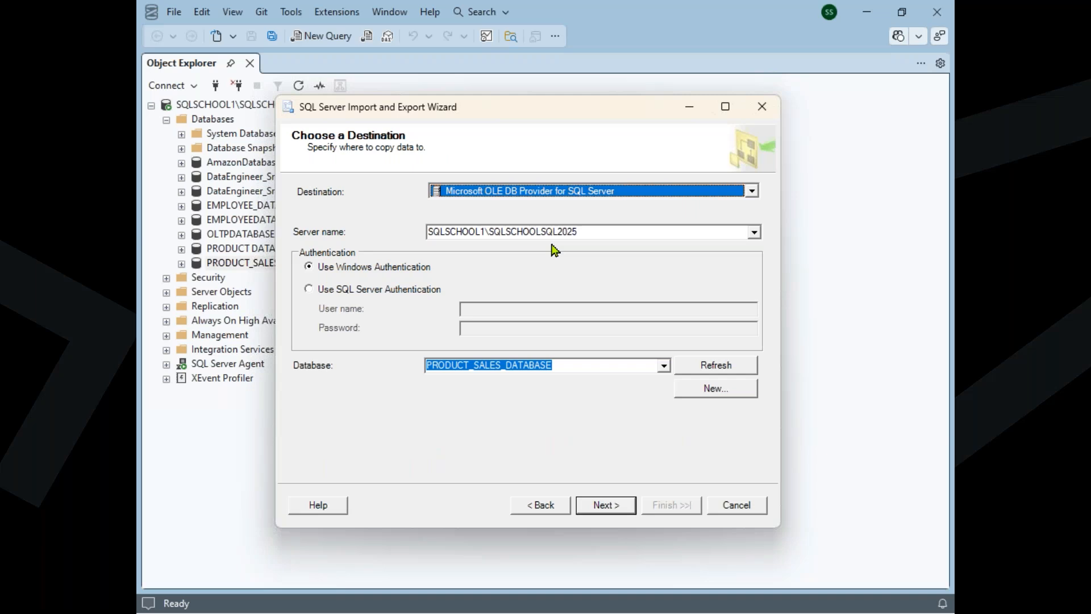
pyautogui.moveTo(903, 607)
pyautogui.moveTo(509, 116); pyautogui.dragTo(572, 153)
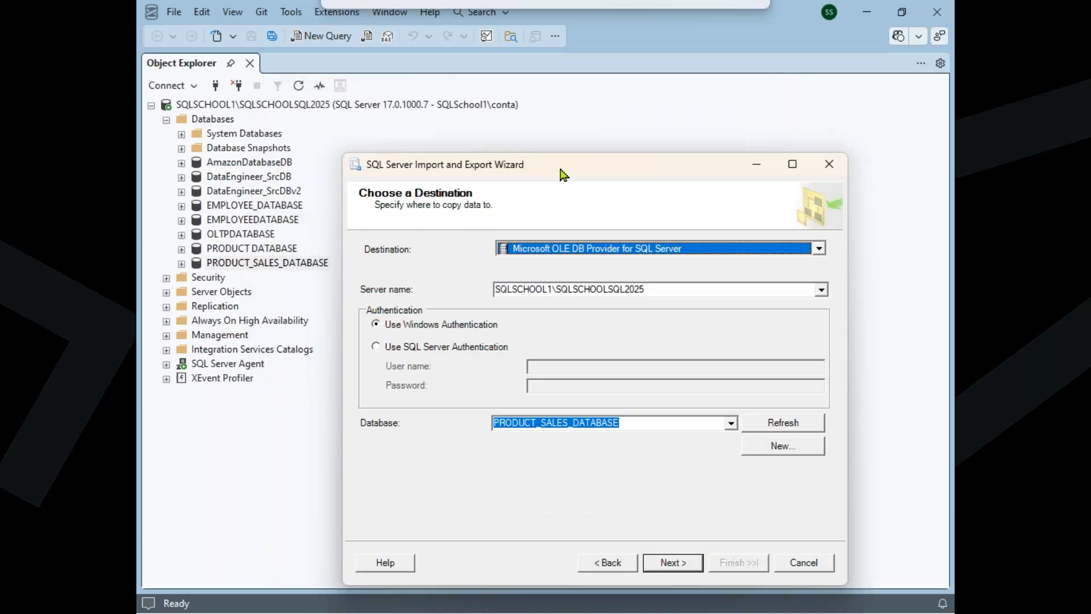
pyautogui.click(947, 228)
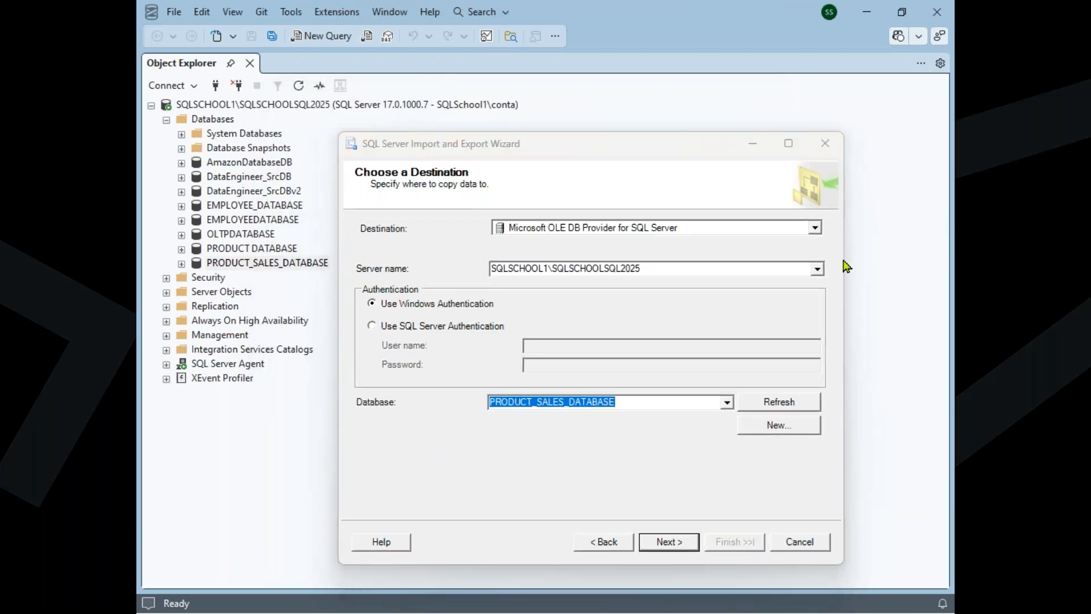
pyautogui.moveTo(295, 108)
pyautogui.mouseDown()
pyautogui.moveTo(324, 164)
pyautogui.moveTo(494, 259)
pyautogui.moveTo(504, 235)
pyautogui.mouseUp()
pyautogui.moveTo(331, 261)
pyautogui.mouseDown()
pyautogui.moveTo(545, 392)
pyautogui.moveTo(545, 374)
pyautogui.mouseUp()
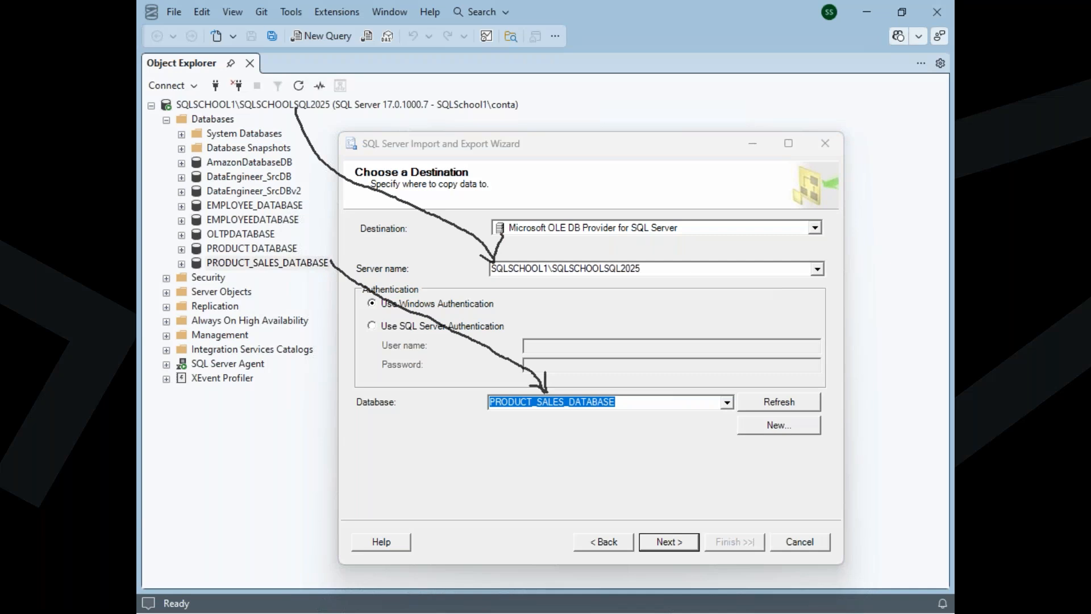
pyautogui.moveTo(566, 212); pyautogui.dragTo(611, 167)
pyautogui.moveTo(567, 219); pyautogui.dragTo(584, 219)
# Accept PRODUCT_SALES_DATABASE as the destination and choose to copy data from one or more tables or views
pyautogui.click(671, 541)
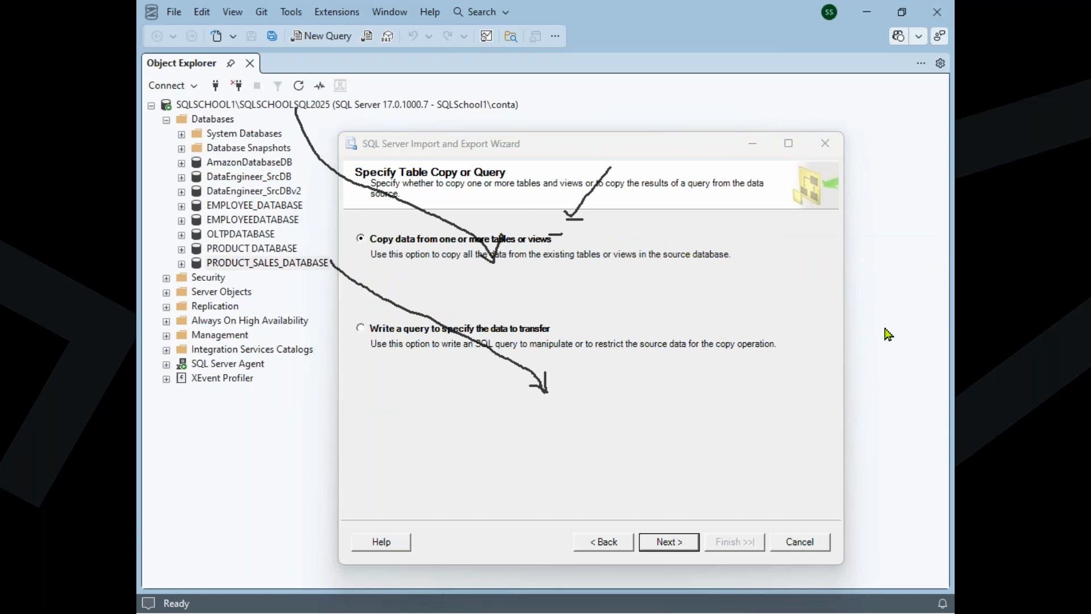
pyautogui.press('Escape')
pyautogui.click(452, 241)
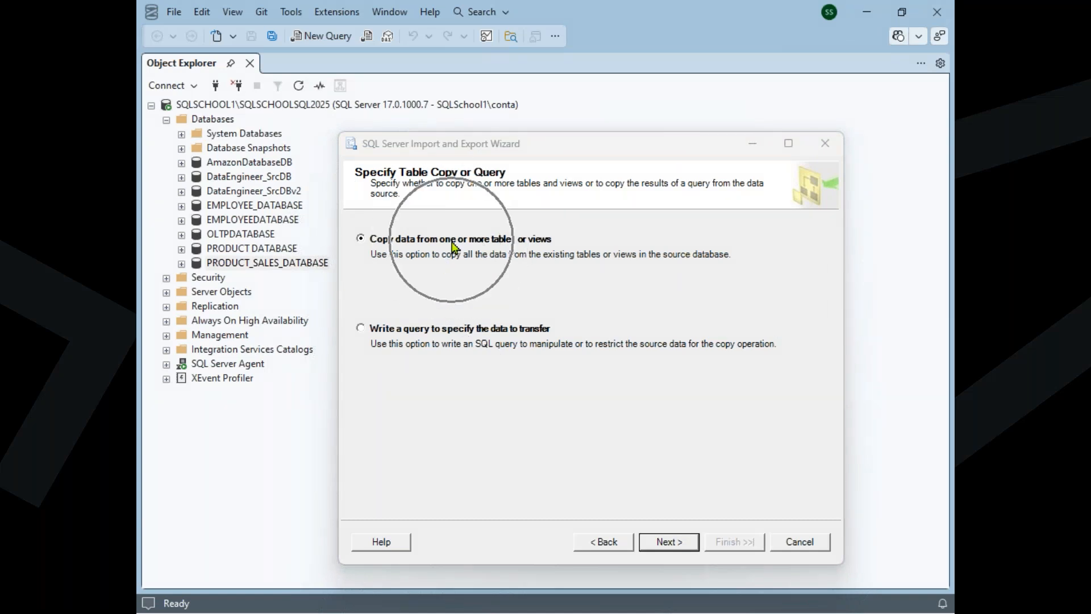
pyautogui.click(665, 541)
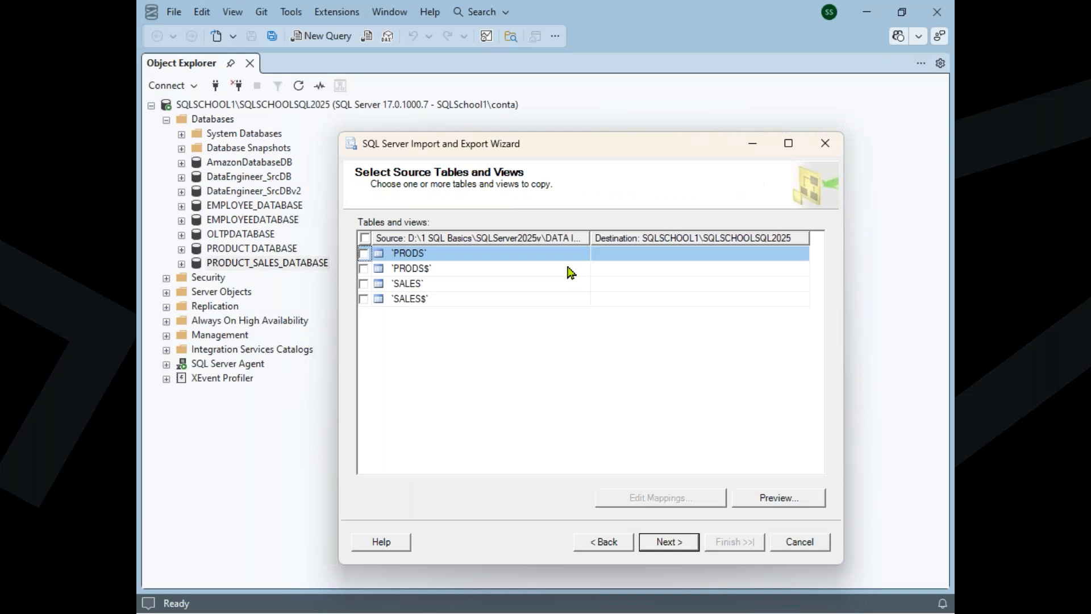
# Include the PRODS and SALES source tables, without the $ suffix, in the import
pyautogui.click(364, 253)
pyautogui.click(364, 284)
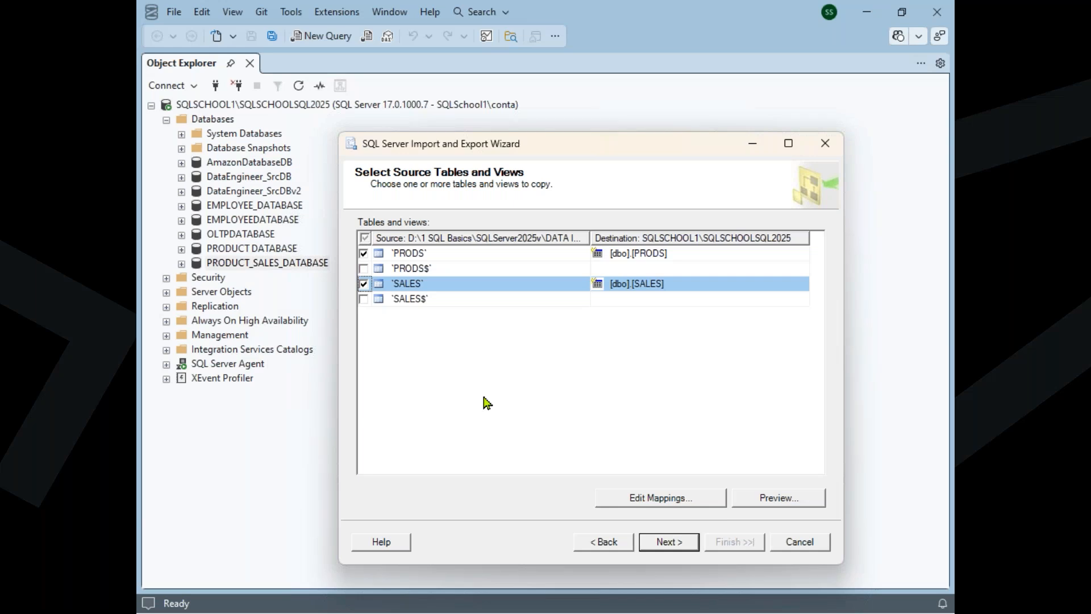
# Maximize the wizard and widen the source and destination columns to show the full Excel file path and destination server
pyautogui.click(483, 257)
pyautogui.click(460, 298)
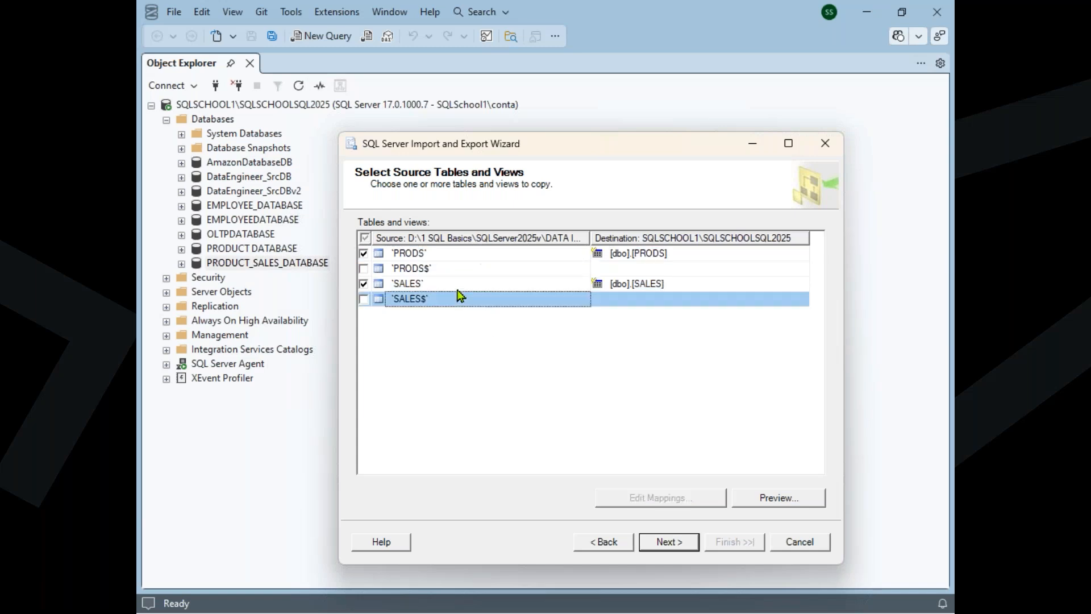
pyautogui.click(464, 283)
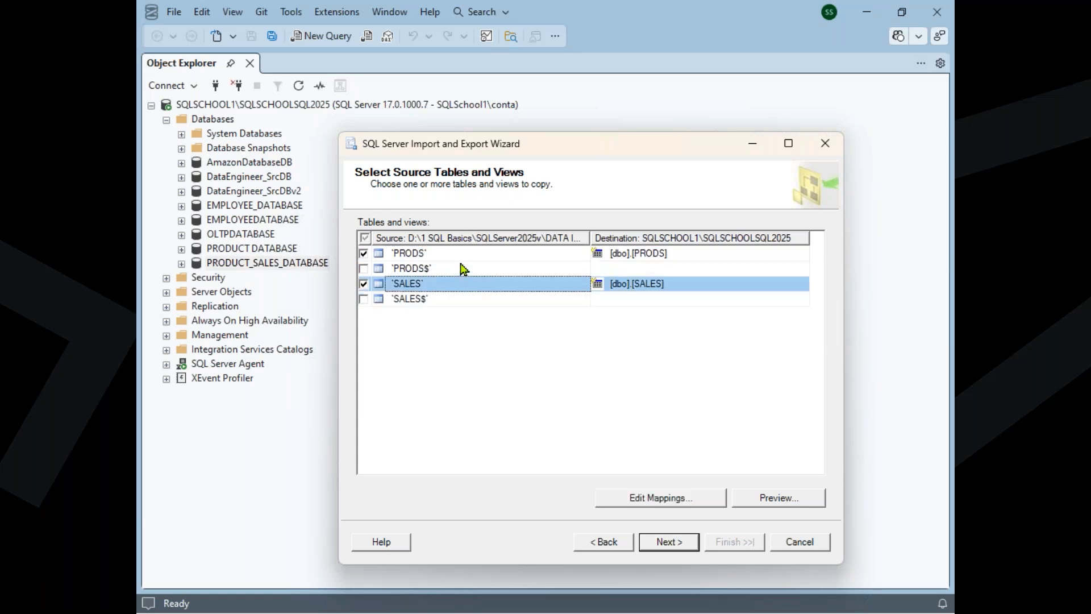
pyautogui.click(462, 257)
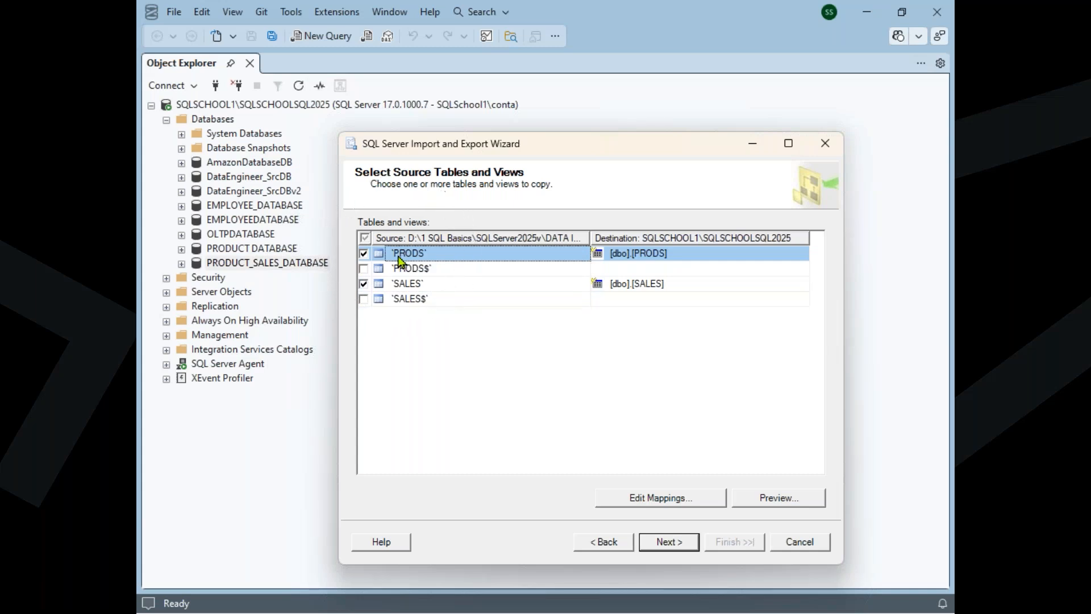
pyautogui.moveTo(594, 248); pyautogui.dragTo(706, 239)
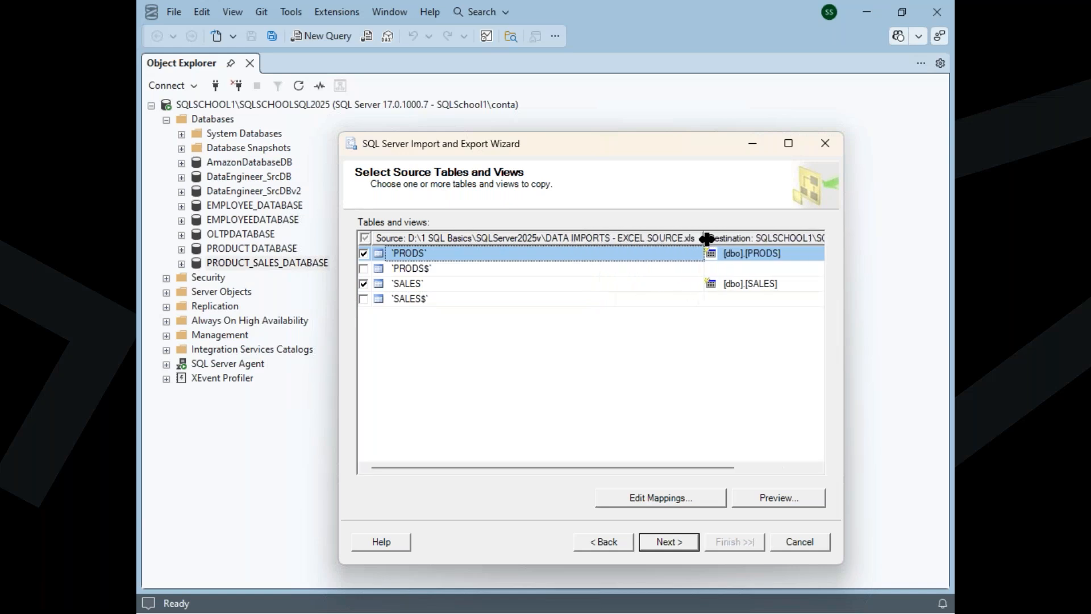
pyautogui.click(793, 152)
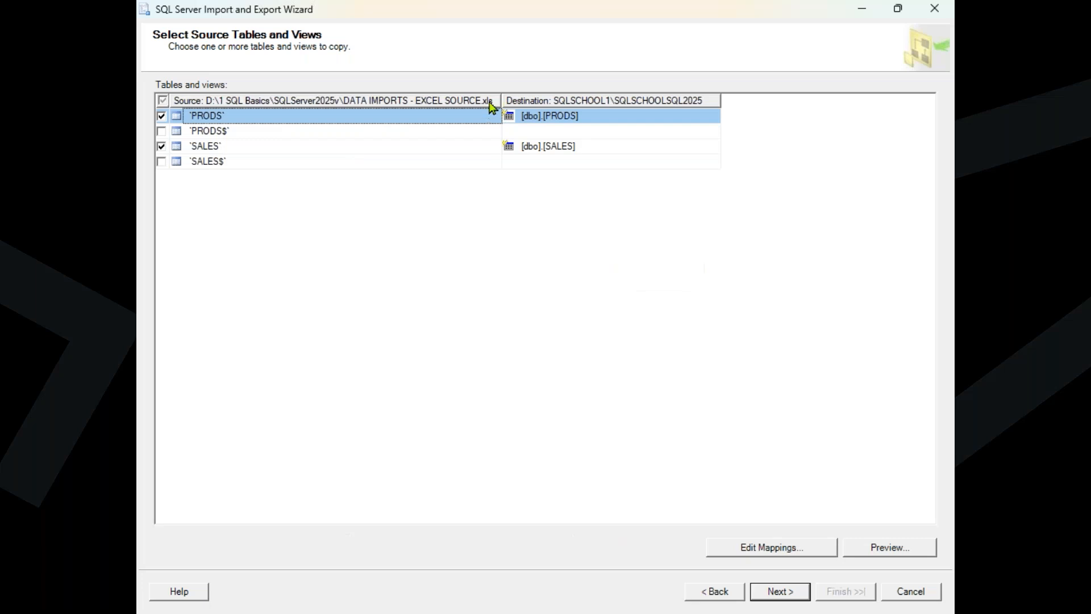
pyautogui.moveTo(725, 100); pyautogui.dragTo(826, 97)
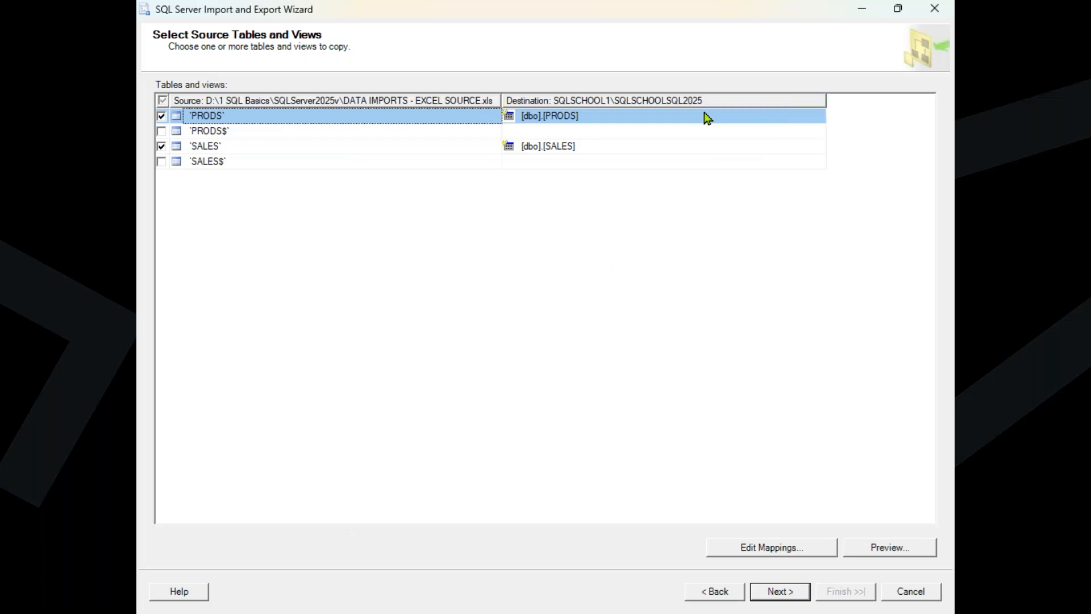
# Examine the destination table names assigned to the PRODS and SALES source tables
pyautogui.click(567, 119)
pyautogui.moveTo(543, 116); pyautogui.dragTo(571, 116)
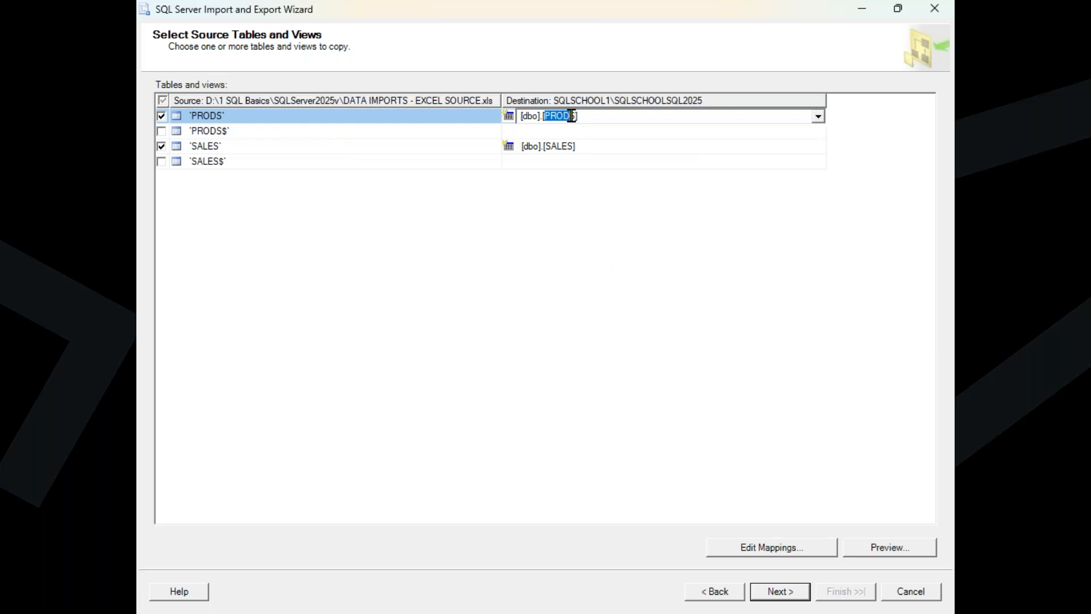
pyautogui.click(575, 146)
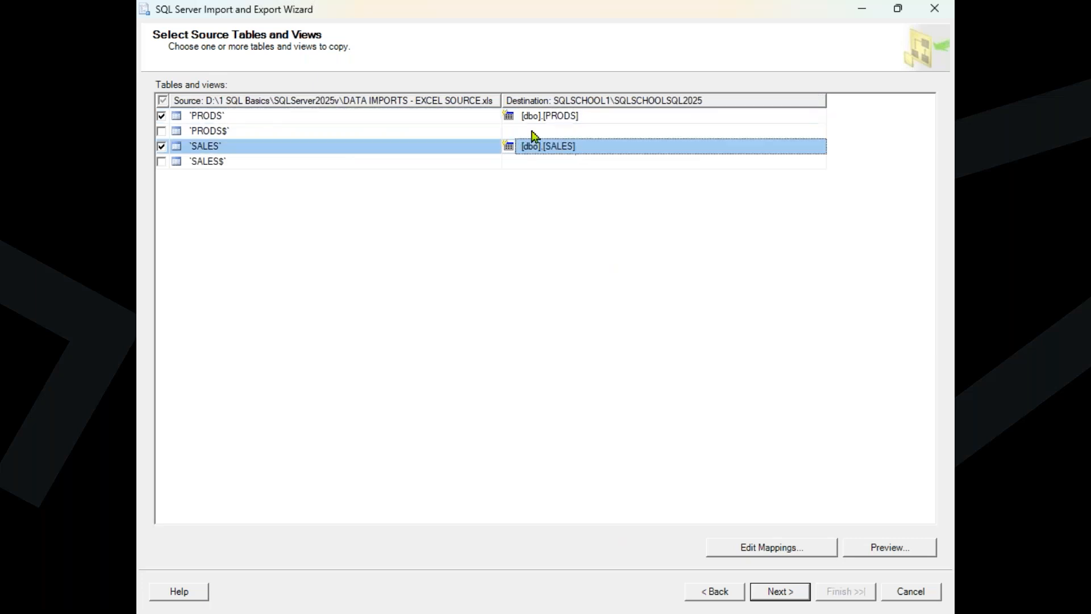
# Preview the SALES source data, look through its rows, and close the preview
pyautogui.moveTo(903, 609)
pyautogui.click(873, 550)
pyautogui.scroll(-10, 577, 317)
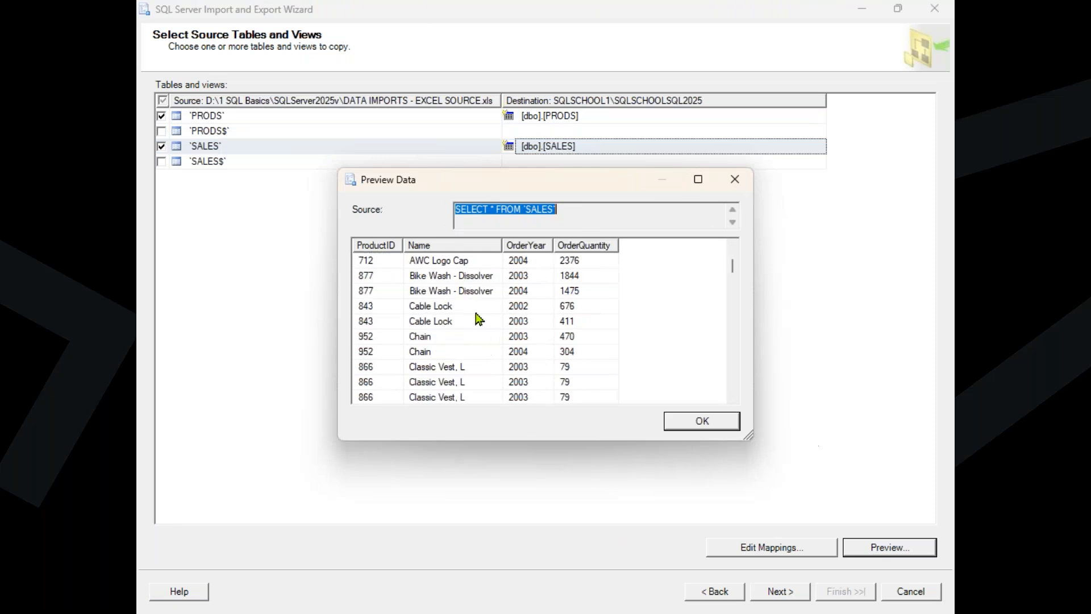
pyautogui.scroll(-3, 479, 318)
pyautogui.click(688, 421)
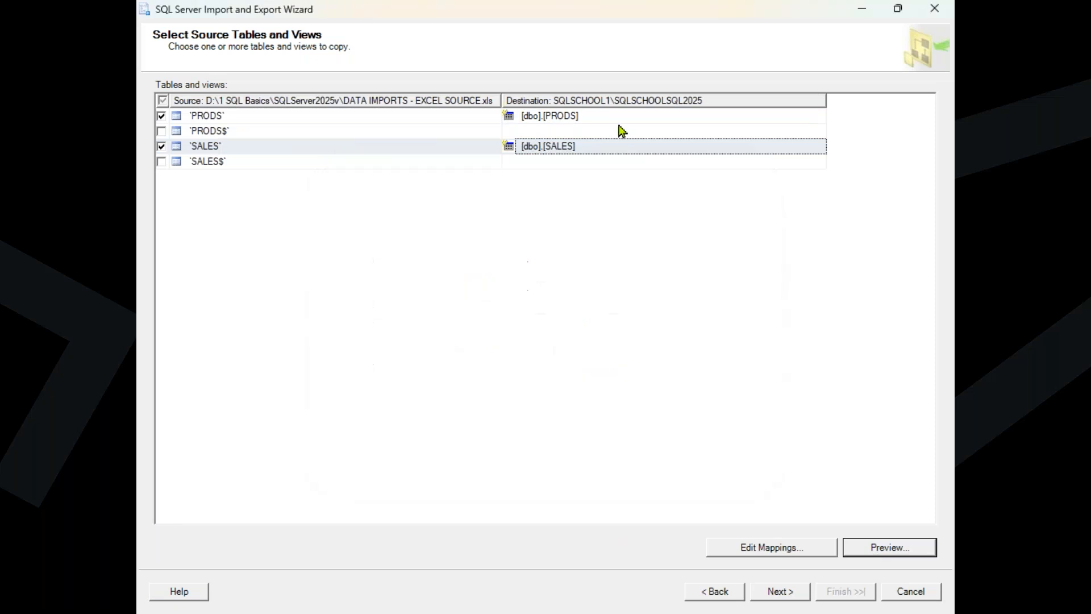
# Preview the PRODS source data, look through its rows, and close the preview
pyautogui.click(622, 117)
pyautogui.click(891, 549)
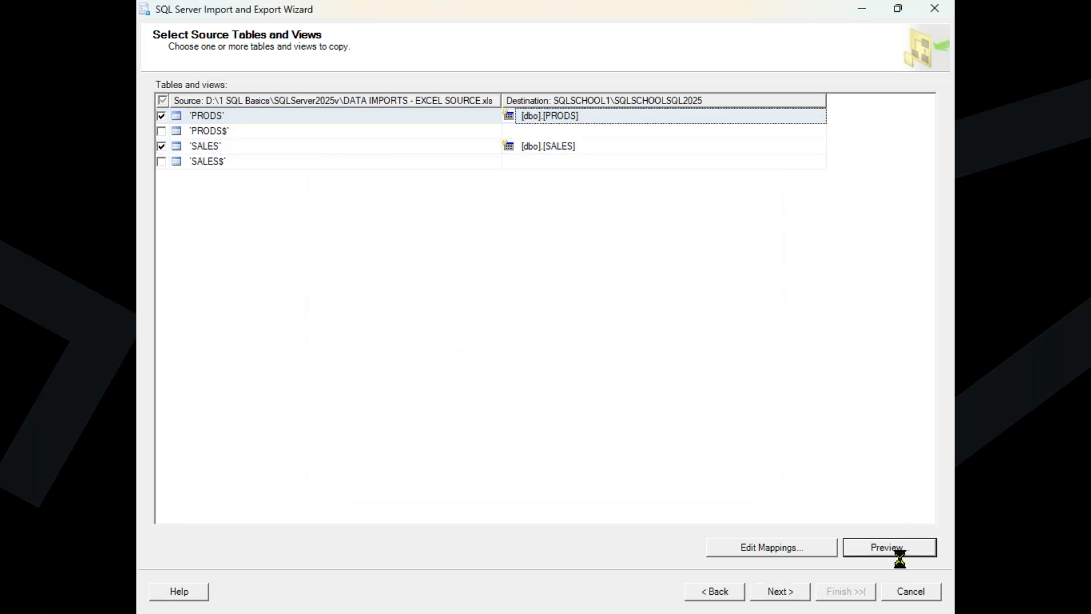
pyautogui.scroll(-15, 578, 294)
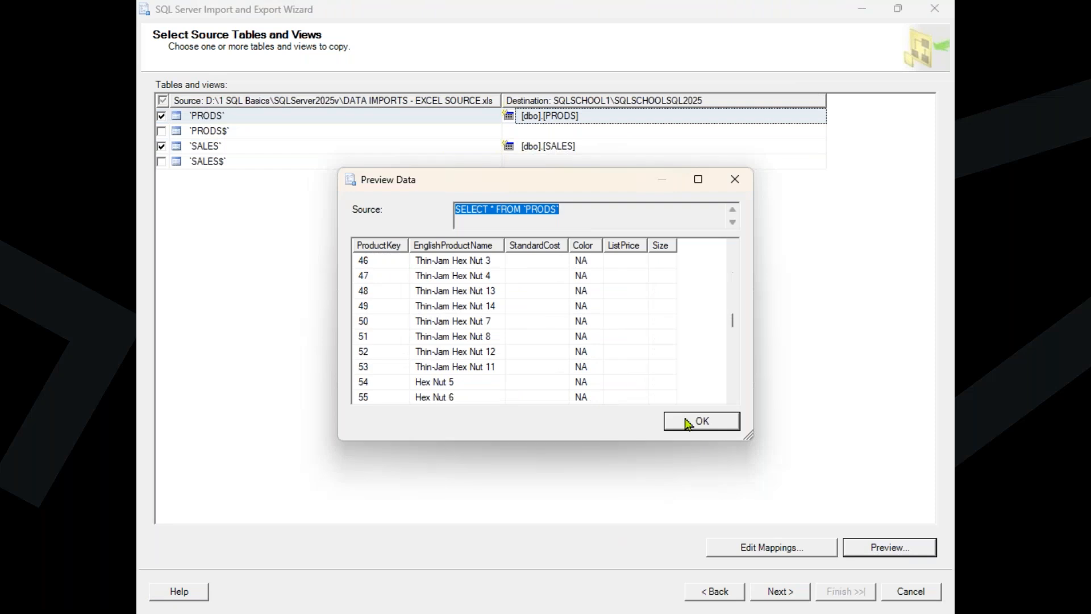
pyautogui.click(704, 422)
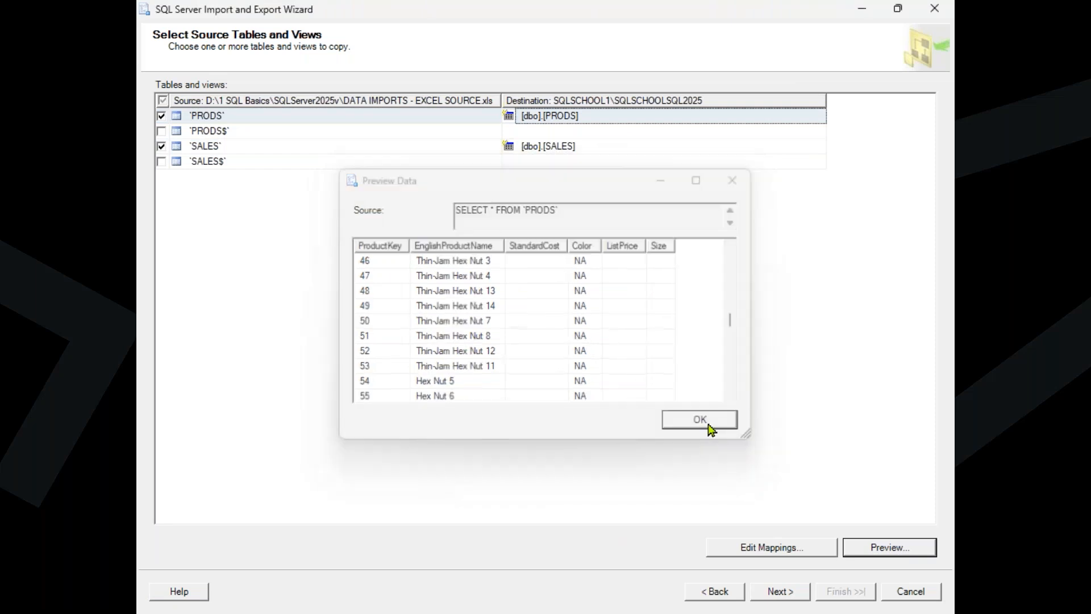
# Accept the table selection, keep the package set to run immediately without saving it, and run the import
pyautogui.click(775, 591)
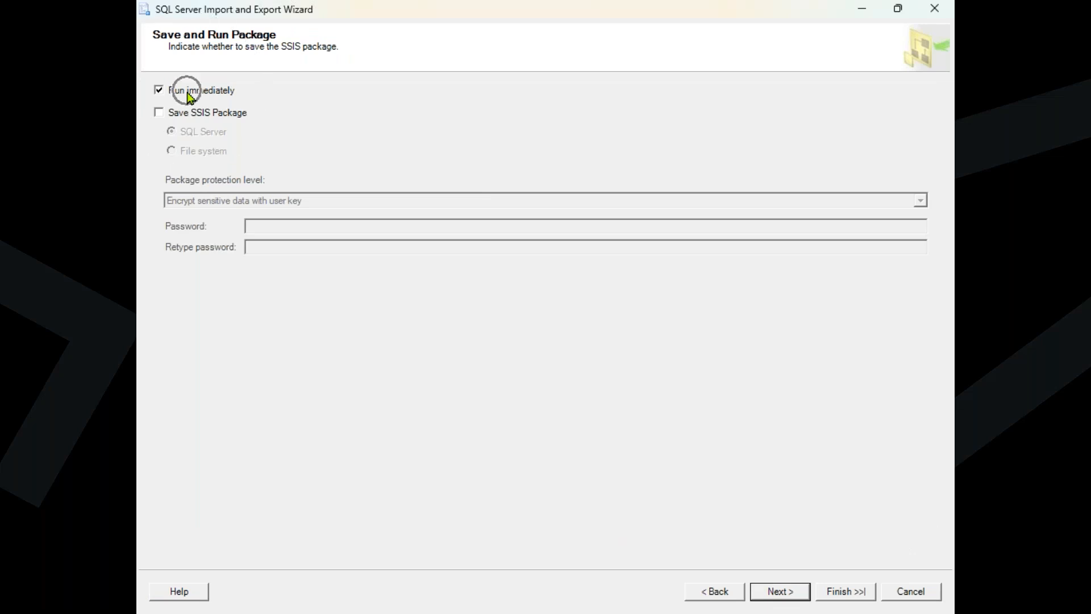
pyautogui.click(837, 592)
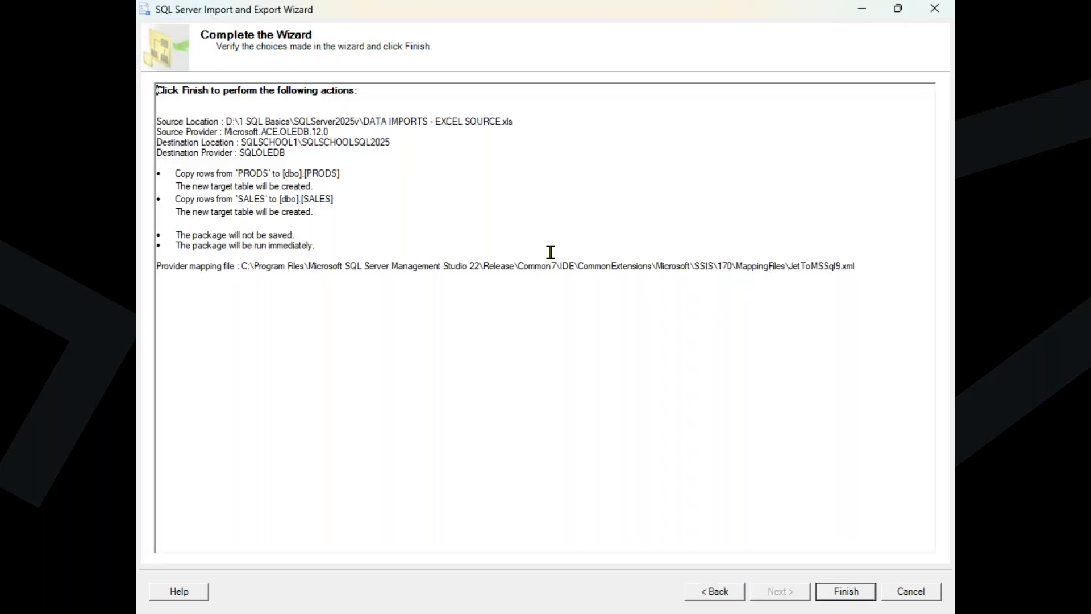
pyautogui.click(852, 595)
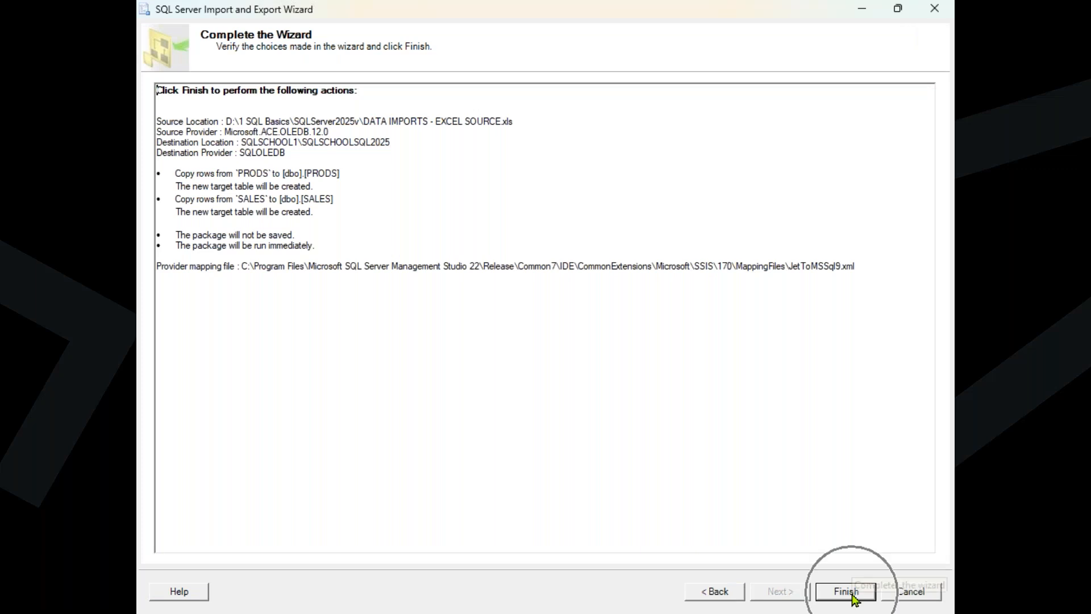
pyautogui.click(853, 596)
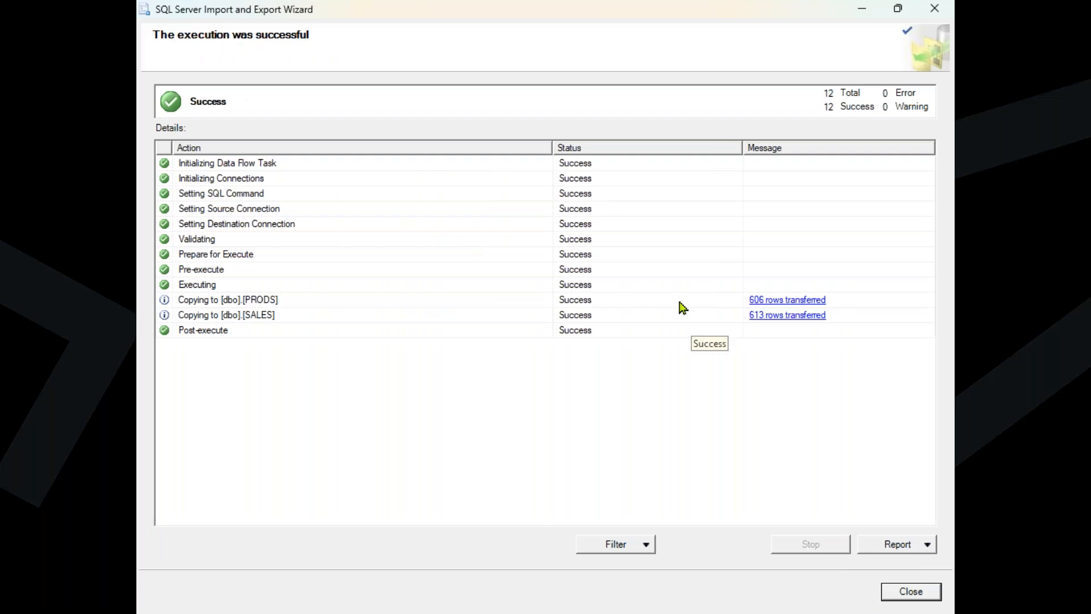
# Check the copy results for the PRODS and SALES tables and close the wizard
pyautogui.click(267, 301)
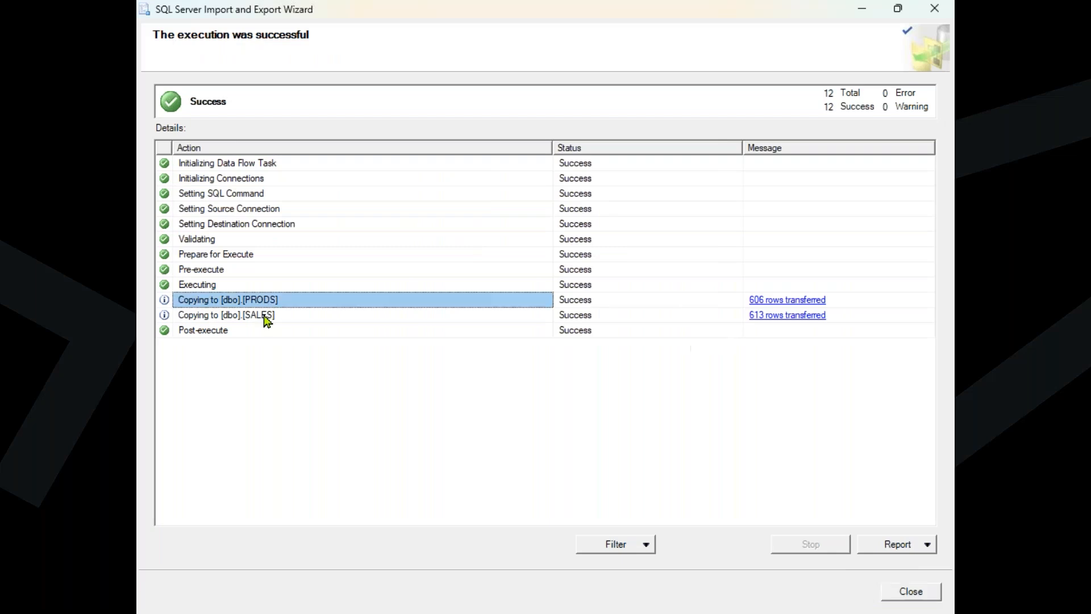
pyautogui.click(265, 315)
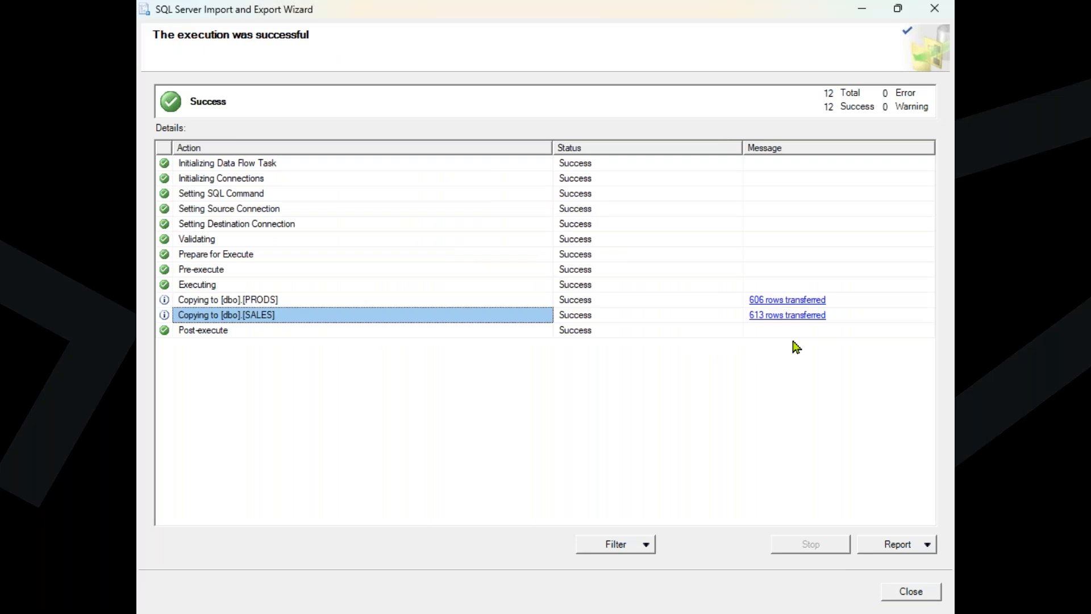
pyautogui.click(912, 590)
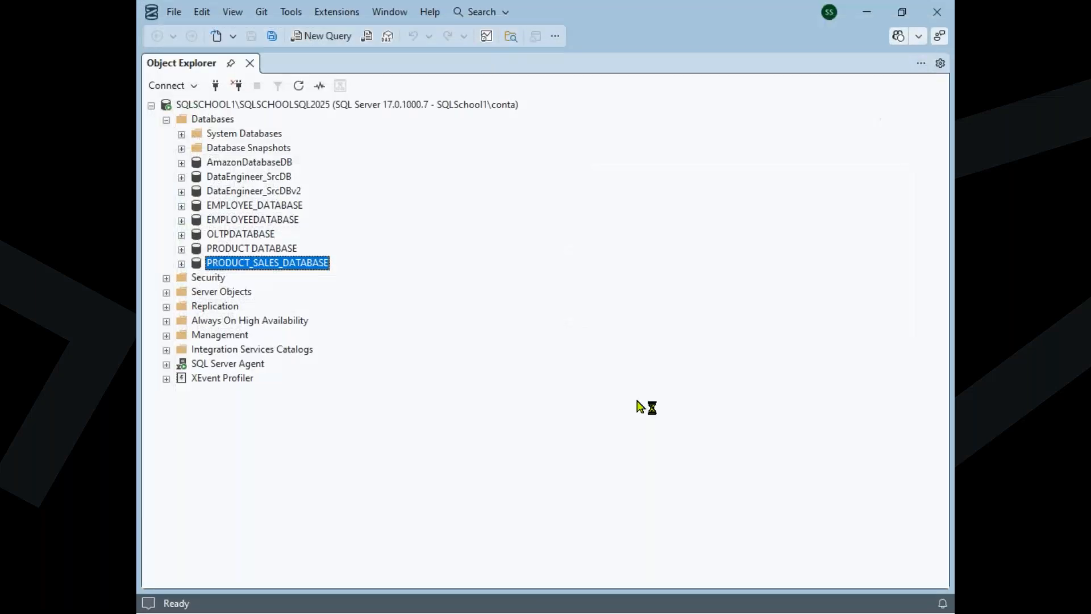
# Expand the tables of PRODUCT_SALES_DATABASE in the object tree and locate dbo.PRODS and dbo.SALES
pyautogui.doubleClick(293, 267)
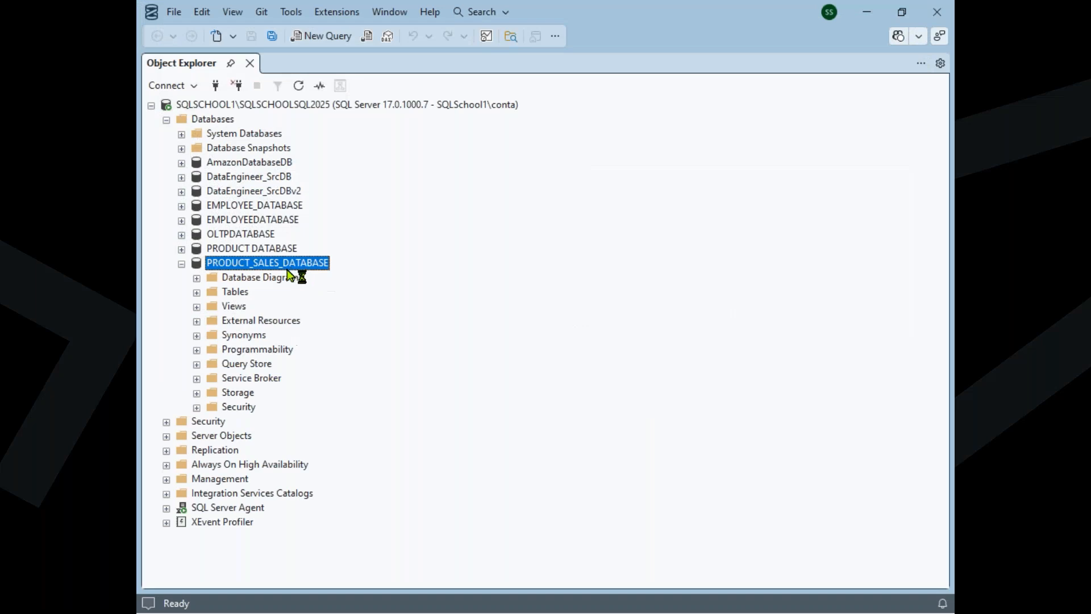
pyautogui.doubleClick(236, 291)
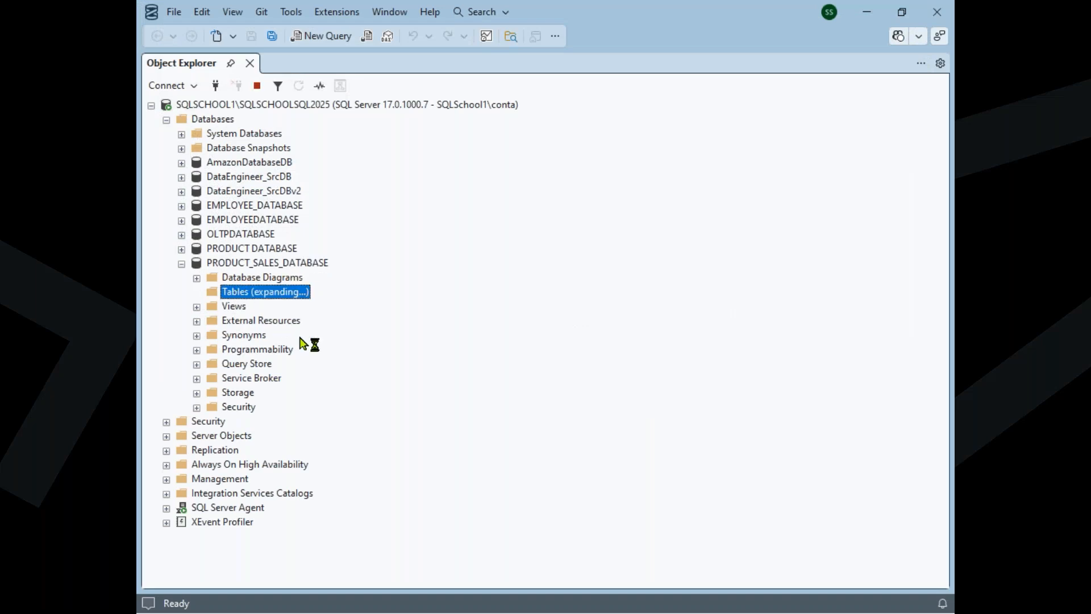
pyautogui.click(278, 377)
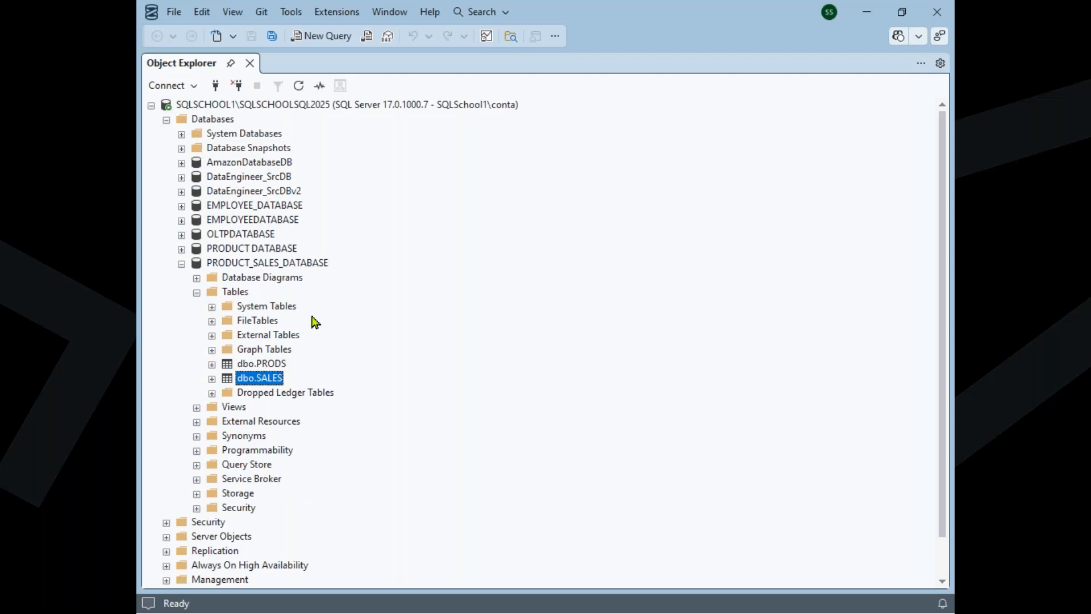
# Open a new query on PRODUCT_SALES_DATABASE and run SELECT * FROM PRODS
pyautogui.rightClick(324, 265)
pyautogui.click(356, 294)
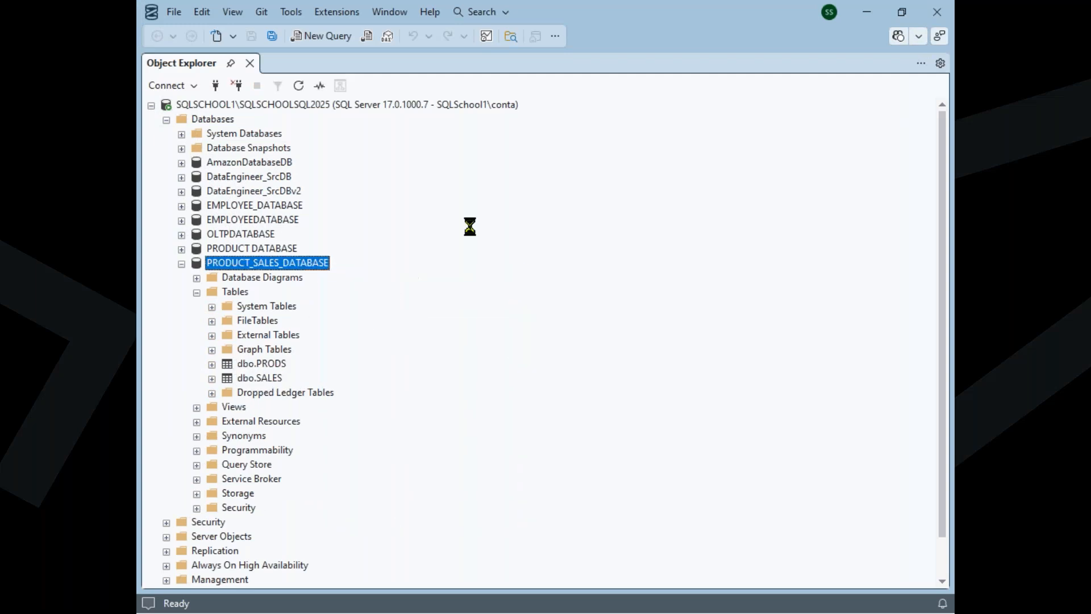
pyautogui.press('Return')
pyautogui.write('SELECT * FR')
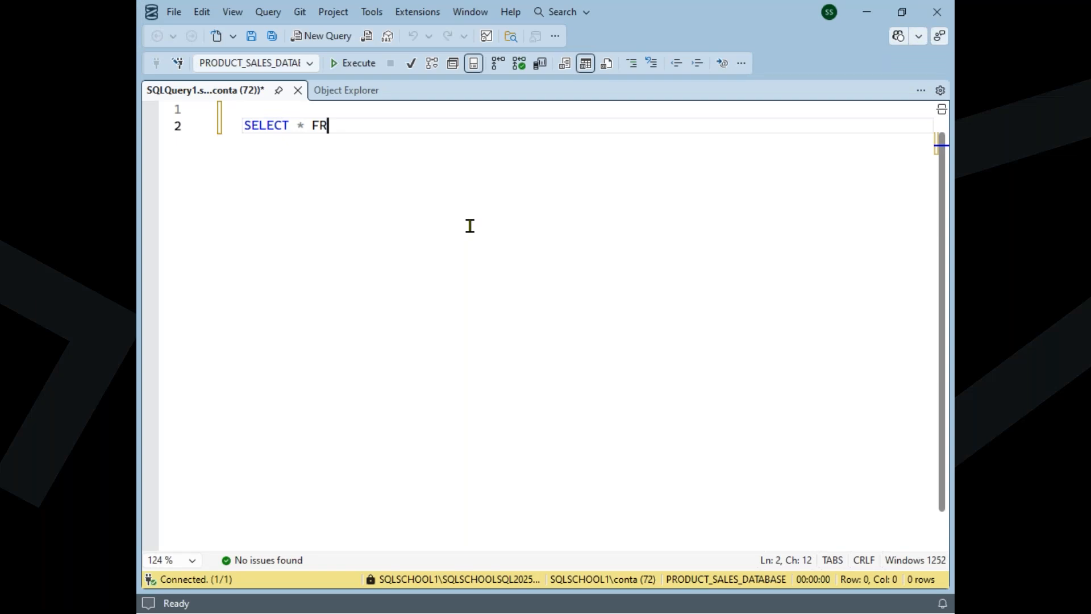
pyautogui.write('OM PRODS')
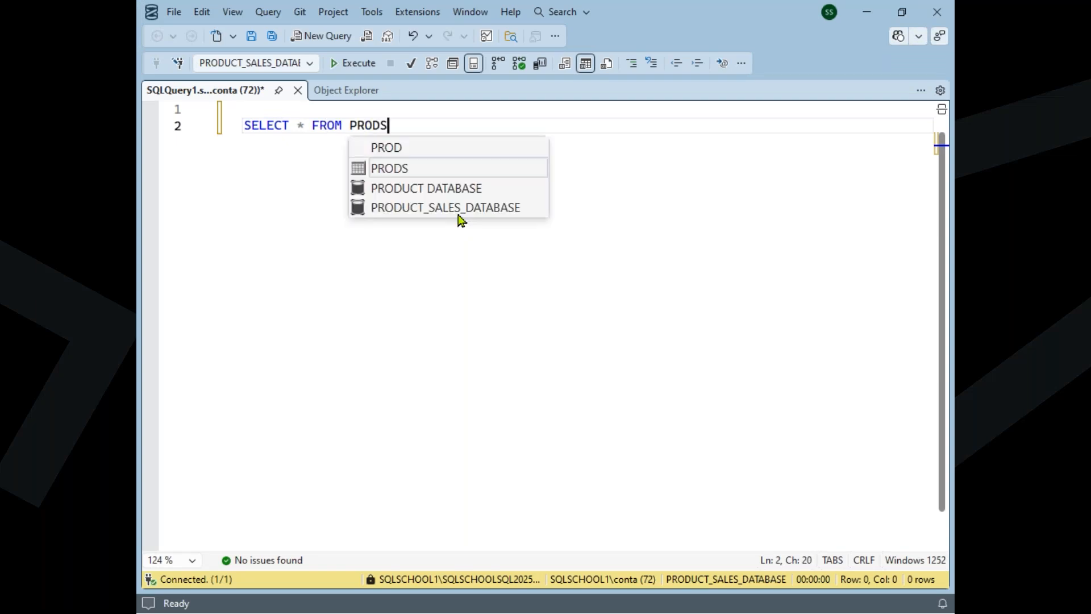
pyautogui.press('F5')
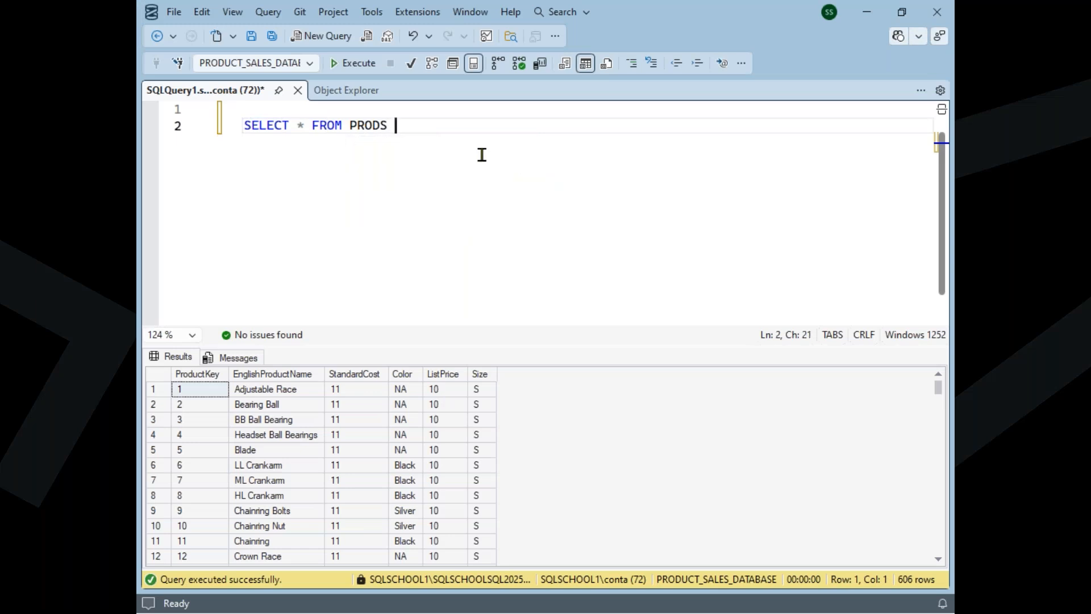
# Start another data import for PRODUCT_SALES_DATABASE from the object tree and set the data source to Microsoft Excel
pyautogui.click(337, 95)
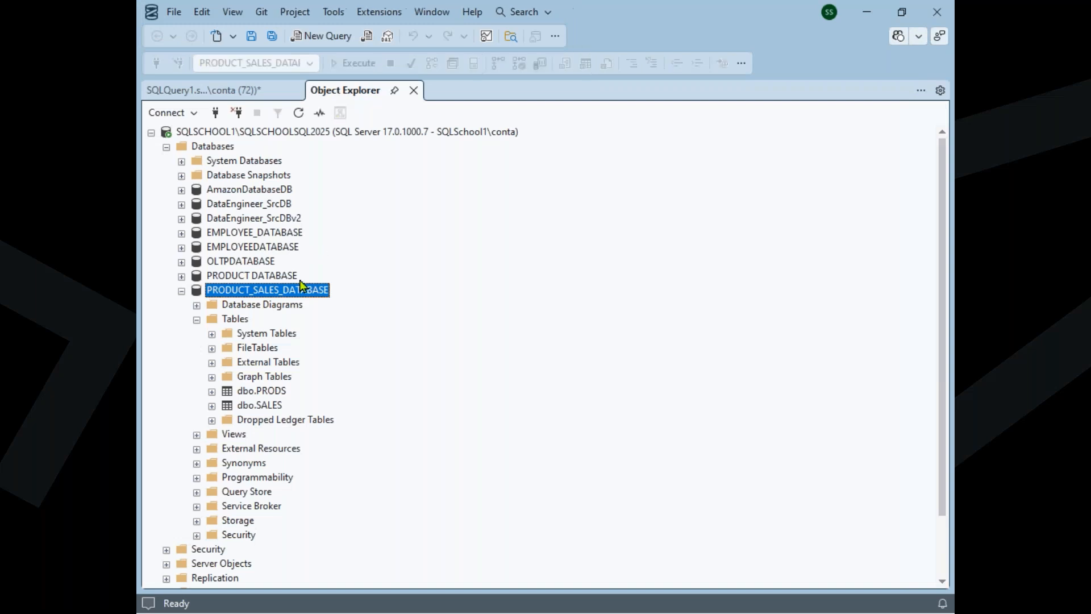
pyautogui.rightClick(294, 294)
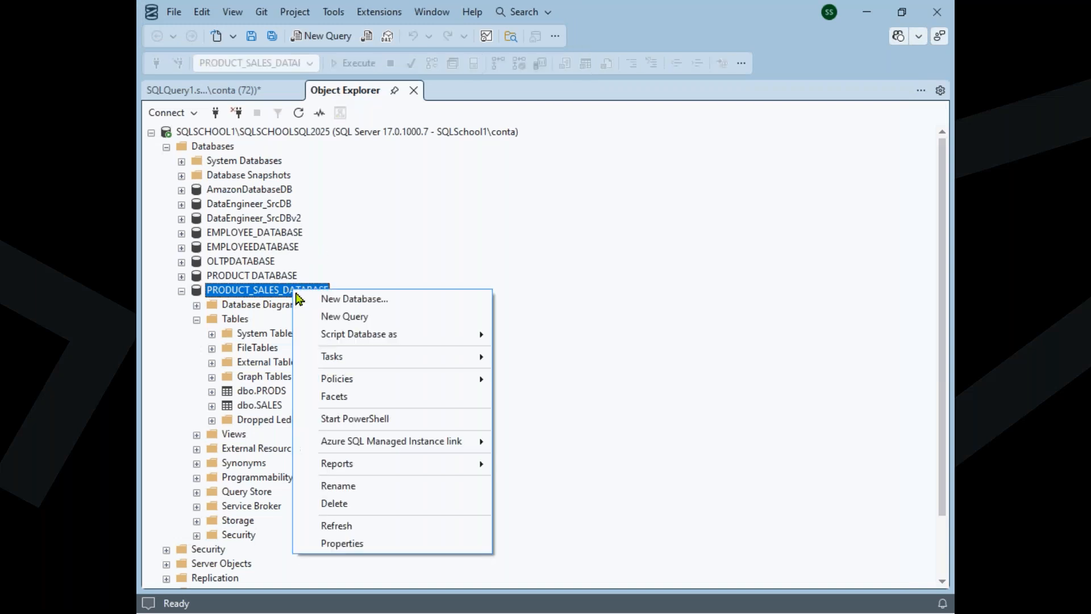
pyautogui.moveTo(361, 363)
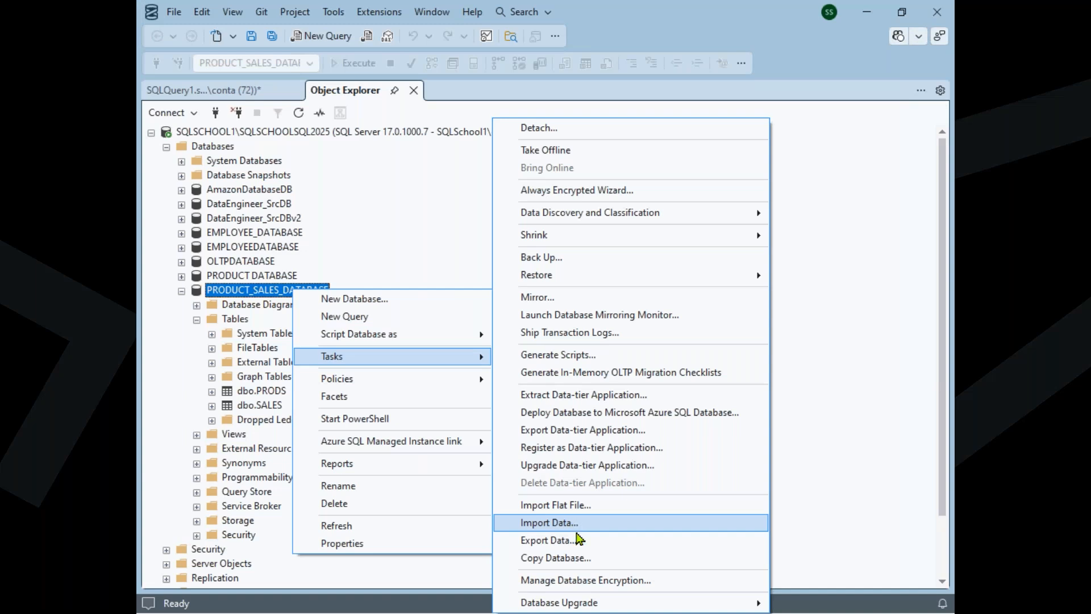
pyautogui.click(580, 542)
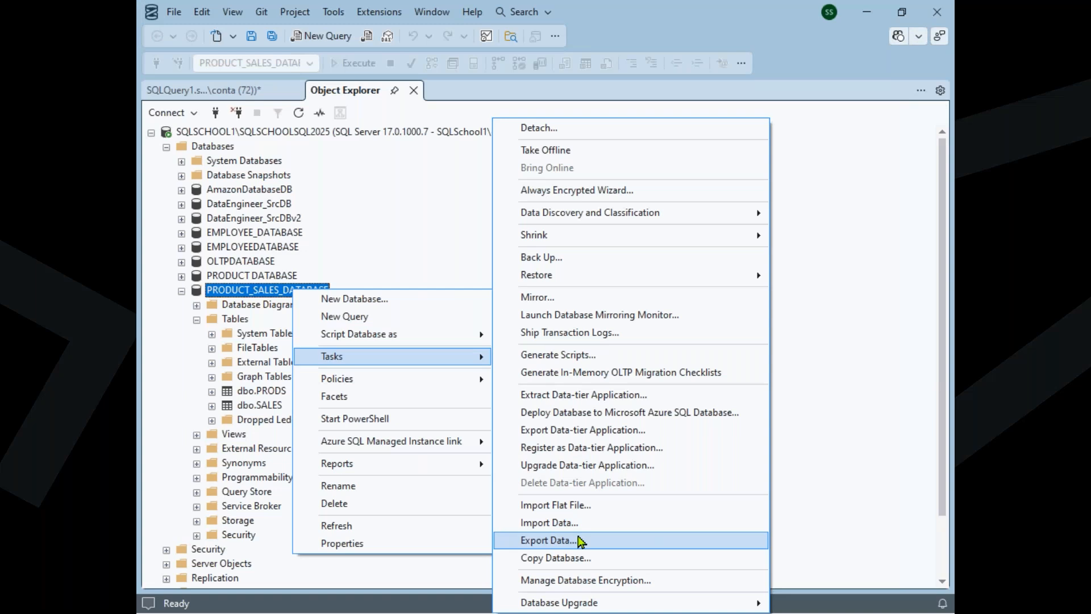
pyautogui.click(583, 523)
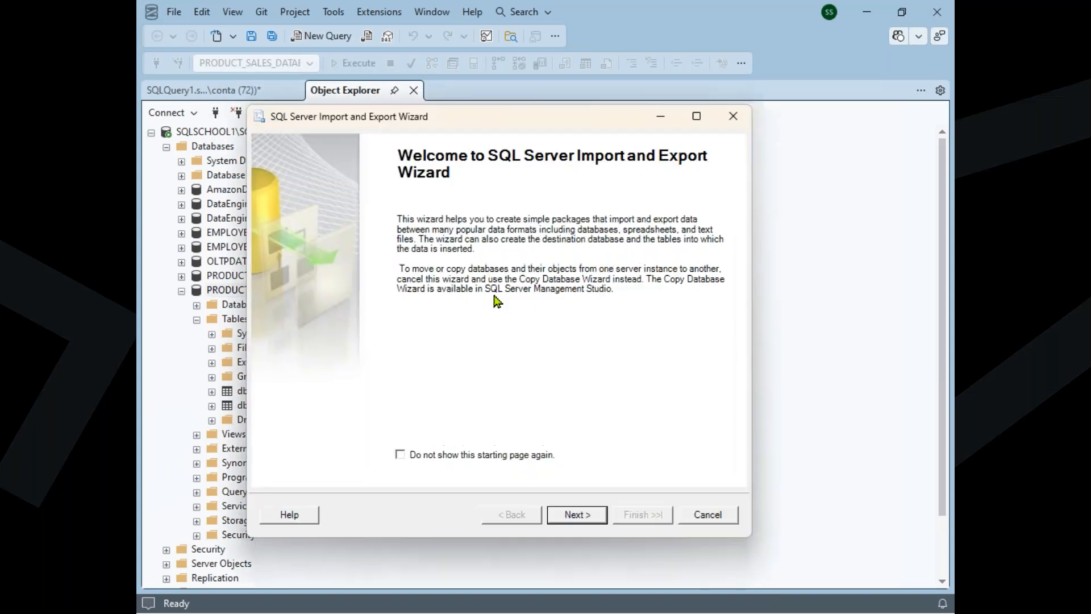
pyautogui.click(577, 514)
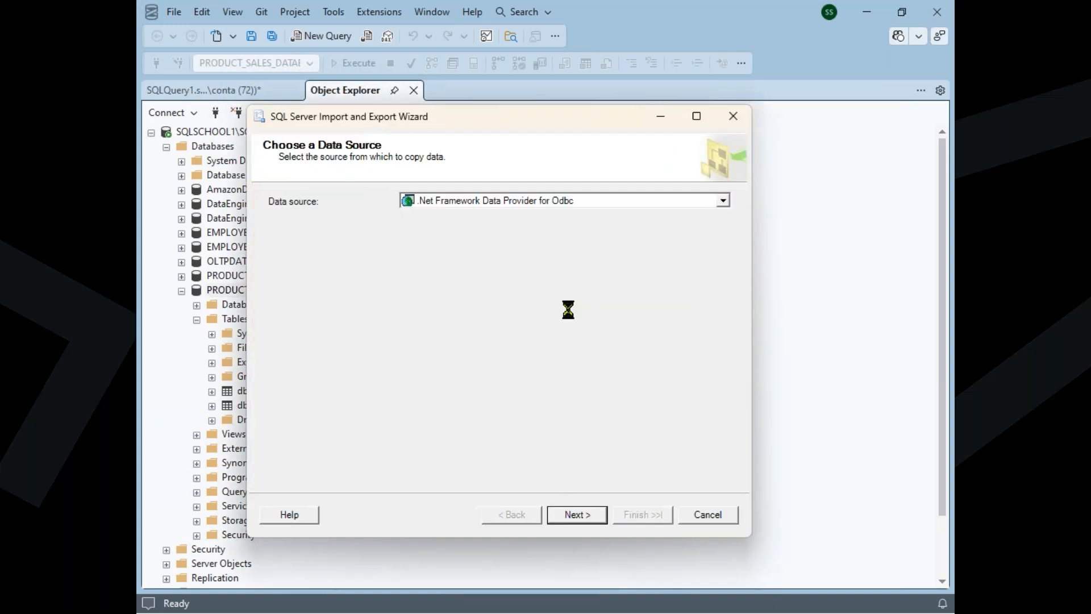
pyautogui.click(545, 207)
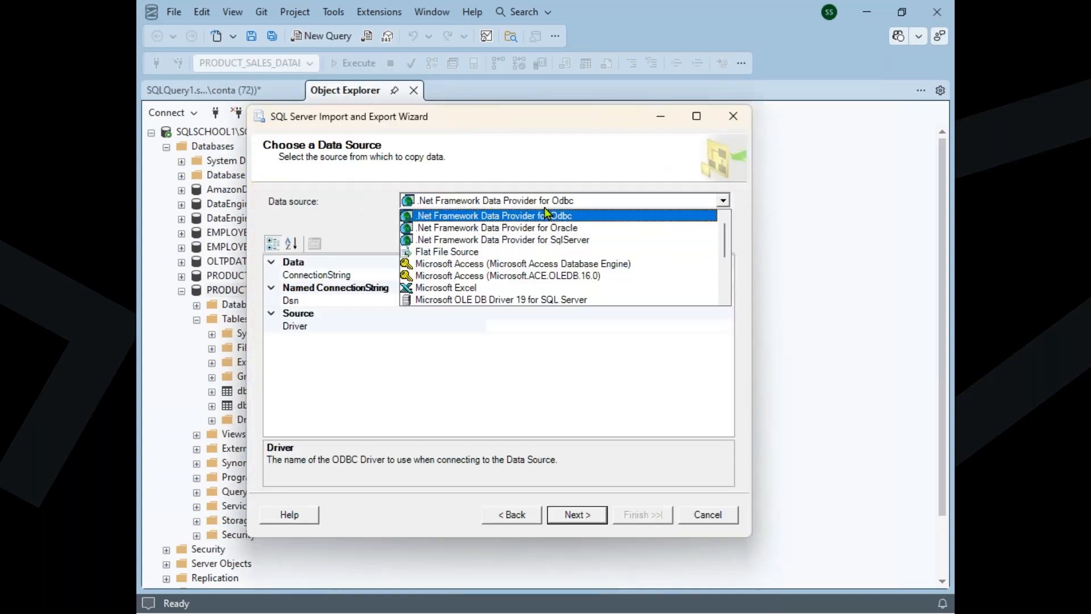
pyautogui.click(508, 288)
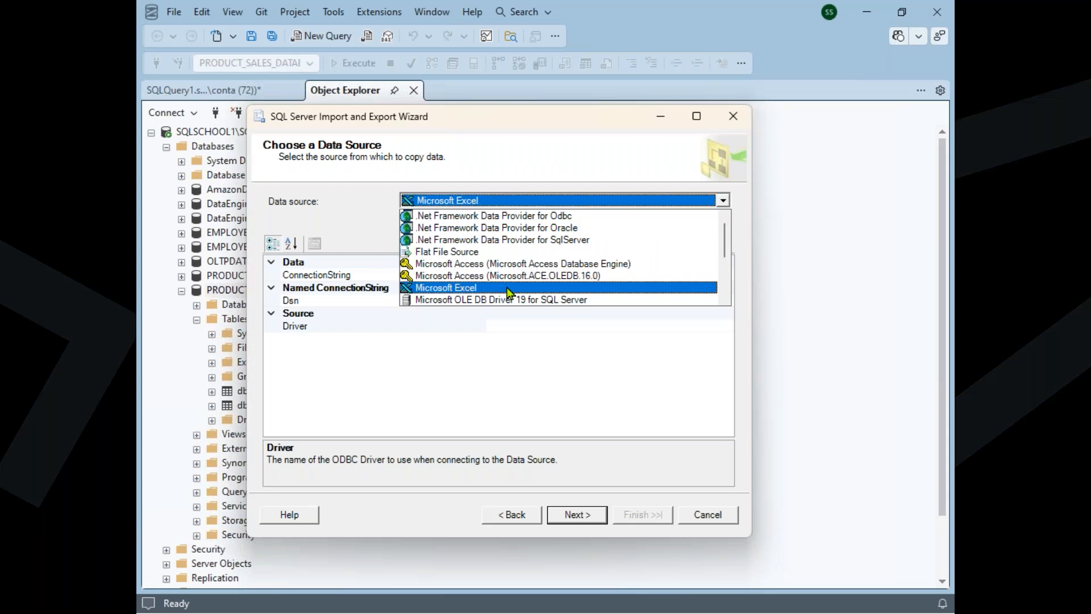
# Load the workbook DATA IMPORTS - EXCEL SOURCE as the Excel source and try to continue with version Microsoft Excel 97-2003
pyautogui.click(664, 283)
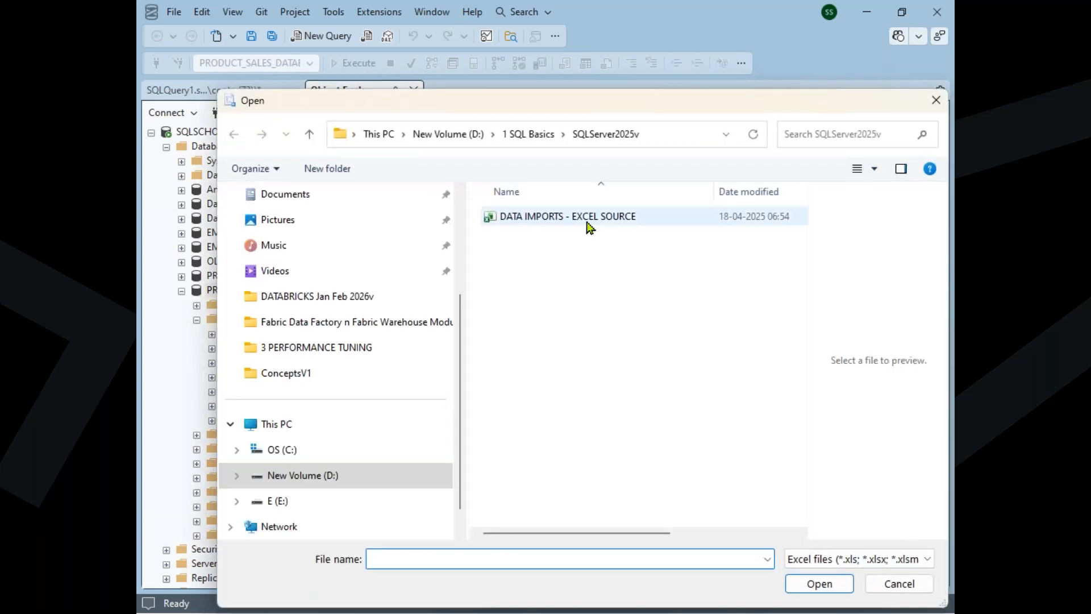
pyautogui.click(589, 226)
pyautogui.click(818, 584)
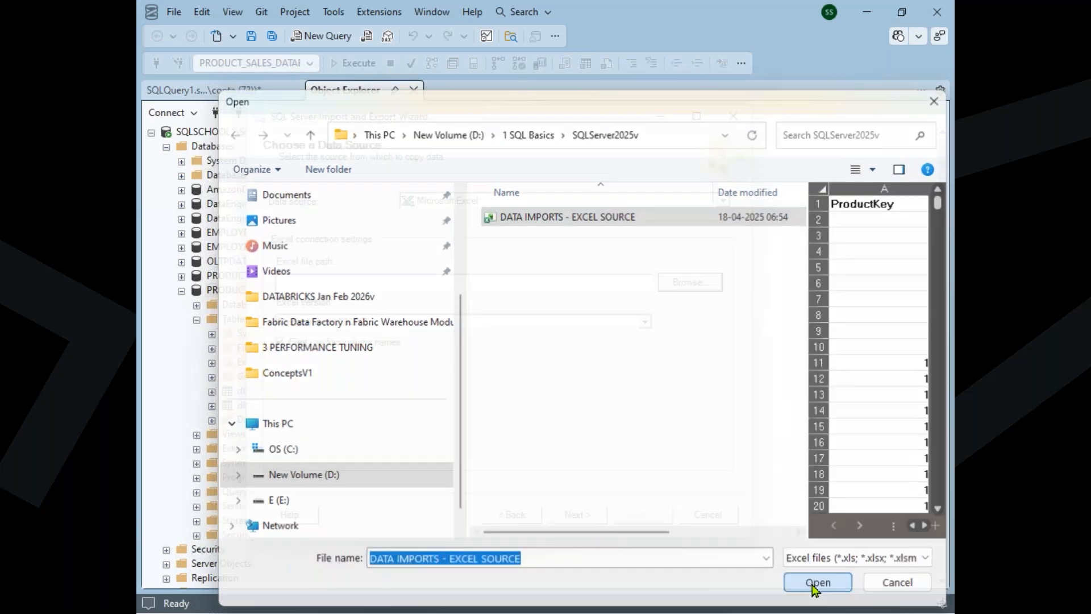
pyautogui.click(589, 517)
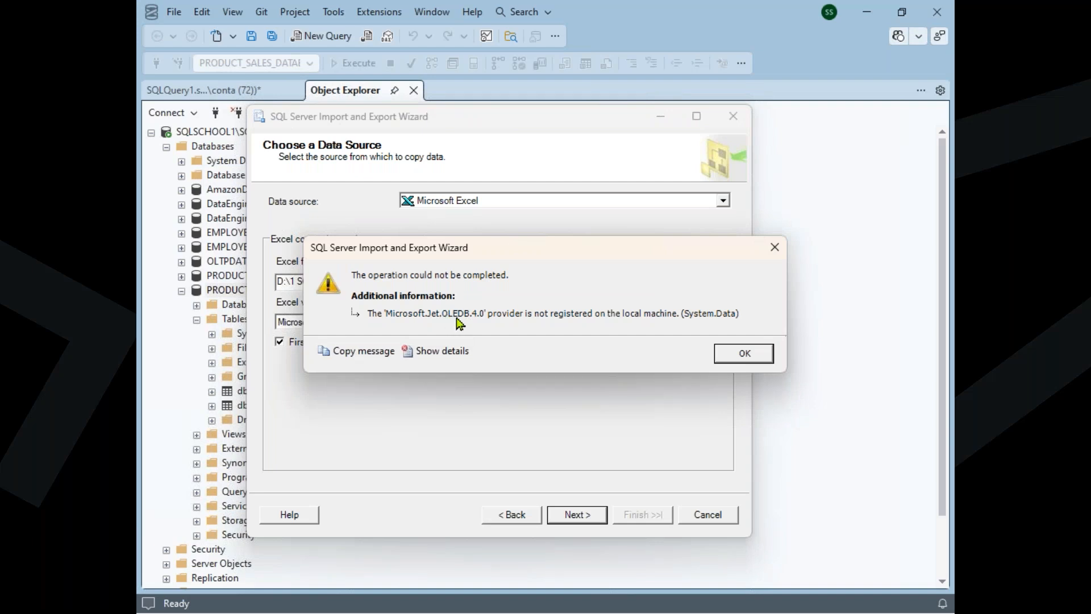
pyautogui.click(462, 319)
pyautogui.click(731, 356)
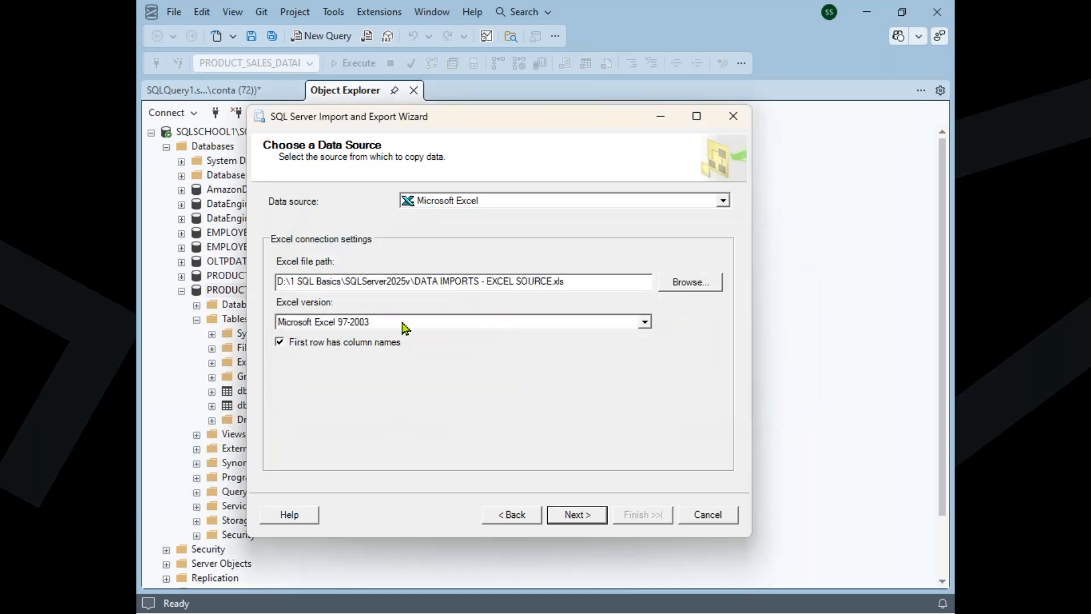
# Set the Excel version to Microsoft Excel 2007-2010 and continue to the destination settings
pyautogui.click(366, 325)
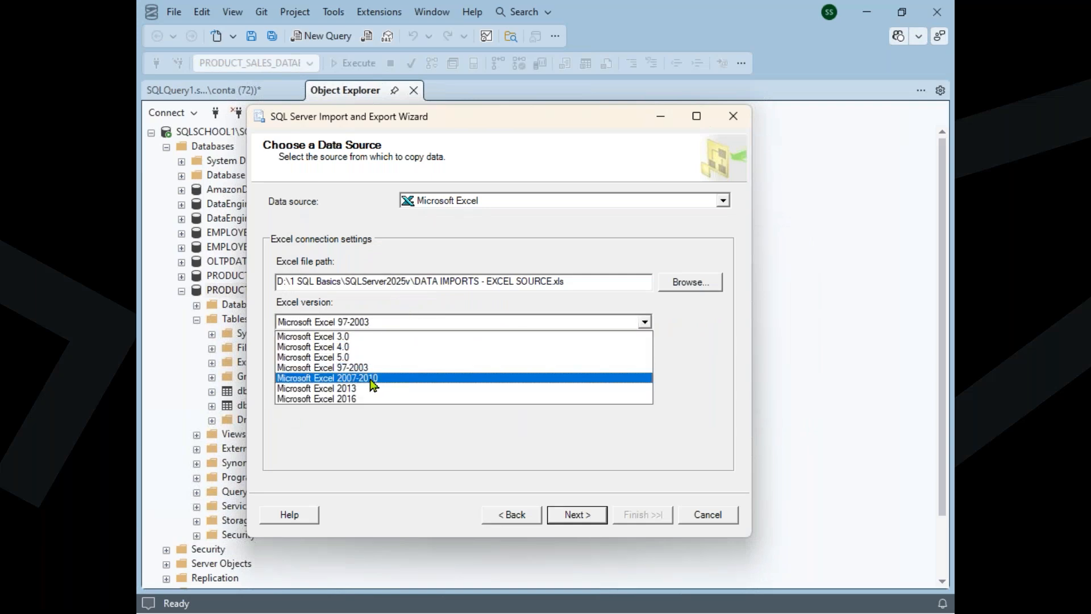
pyautogui.click(373, 378)
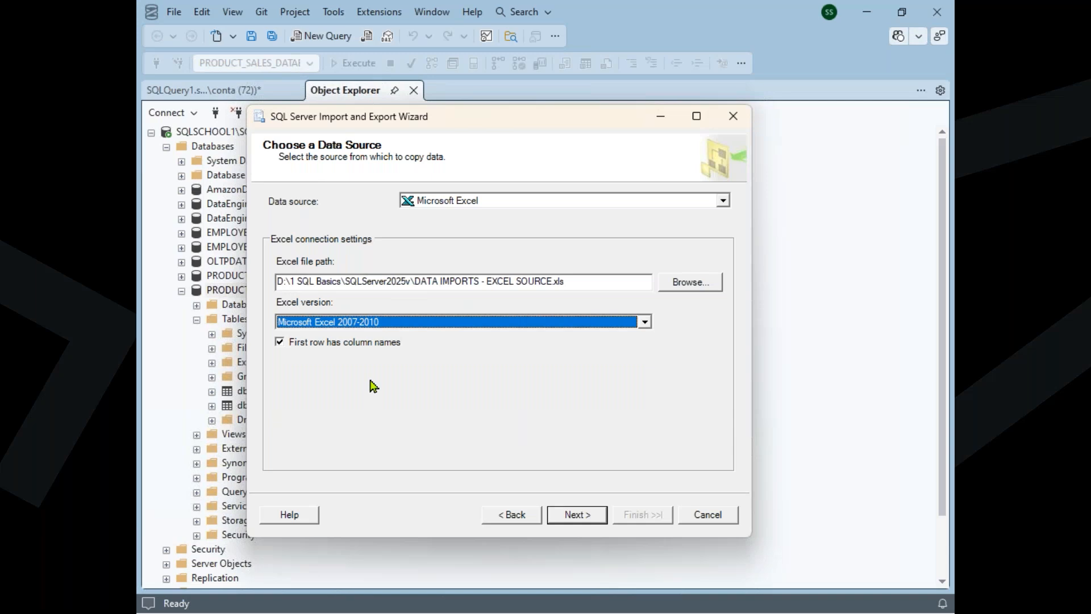
pyautogui.moveTo(567, 285); pyautogui.dragTo(443, 284)
pyautogui.click(380, 328)
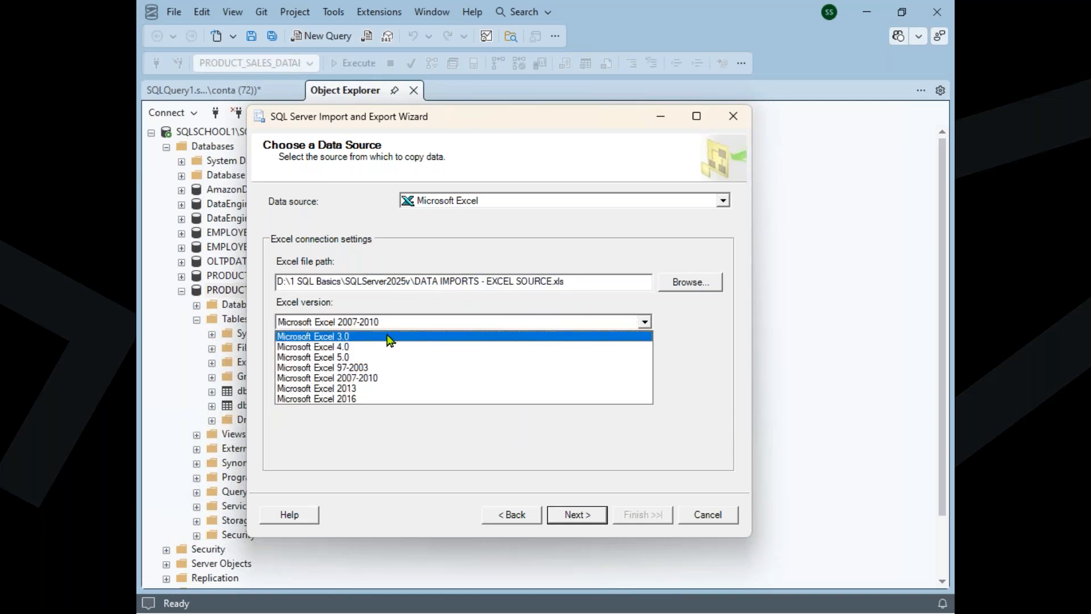
pyautogui.click(375, 380)
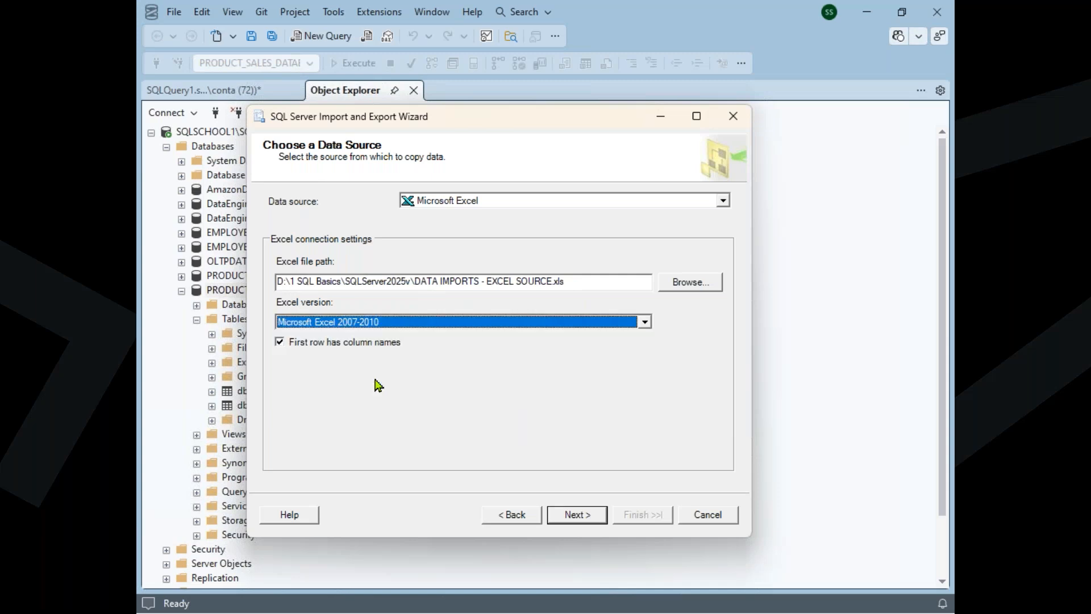
pyautogui.click(598, 515)
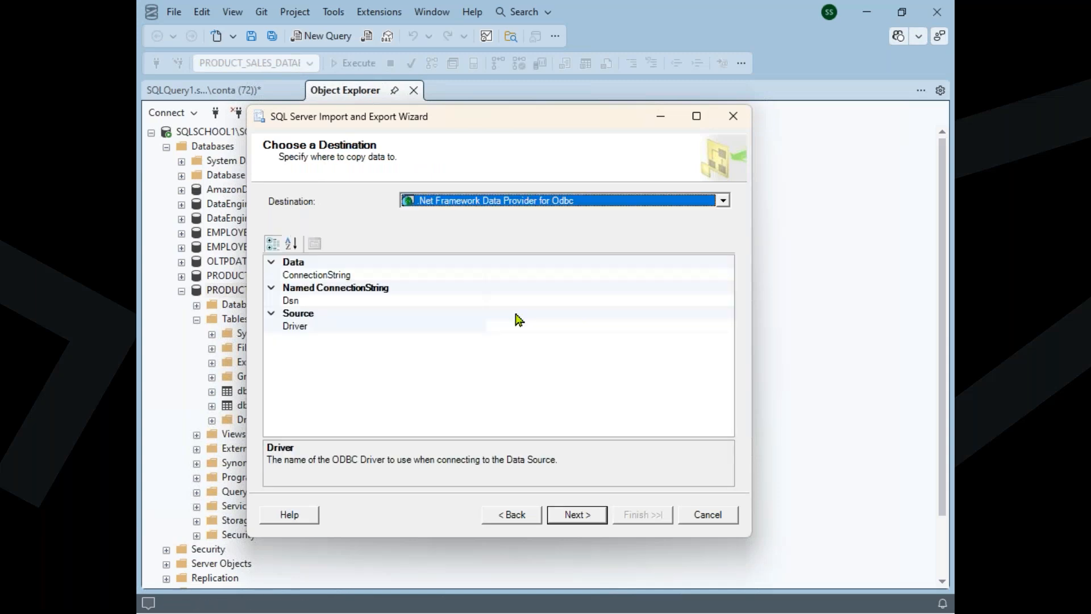
# Set the destination to Microsoft OLE DB Provider for SQL Server and continue with PRODUCT_SALES_DATABASE as the target database
pyautogui.click(528, 202)
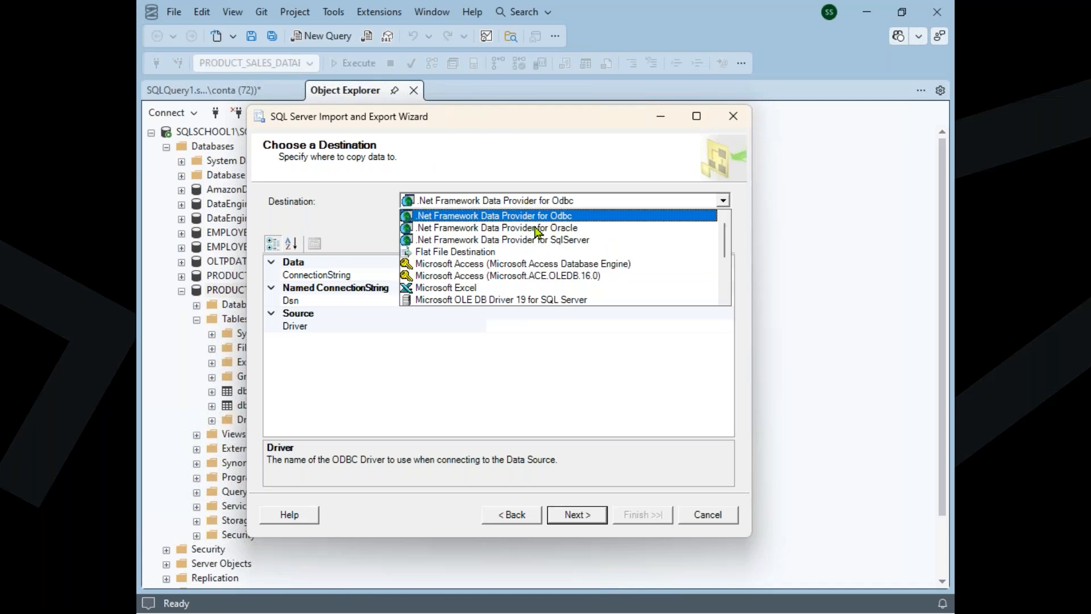
pyautogui.scroll(-1, 537, 232)
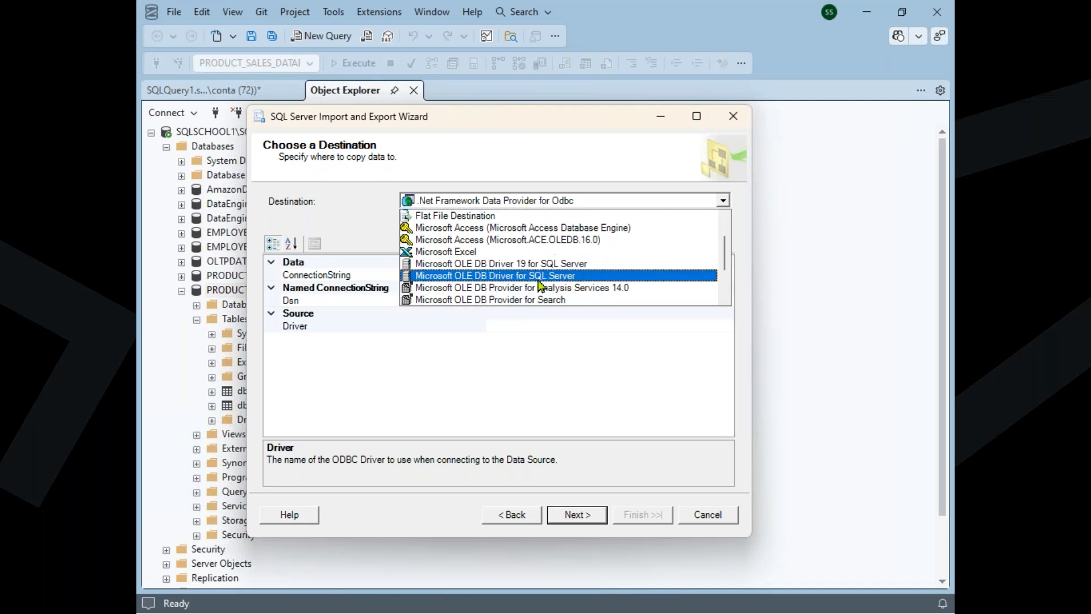
pyautogui.click(463, 281)
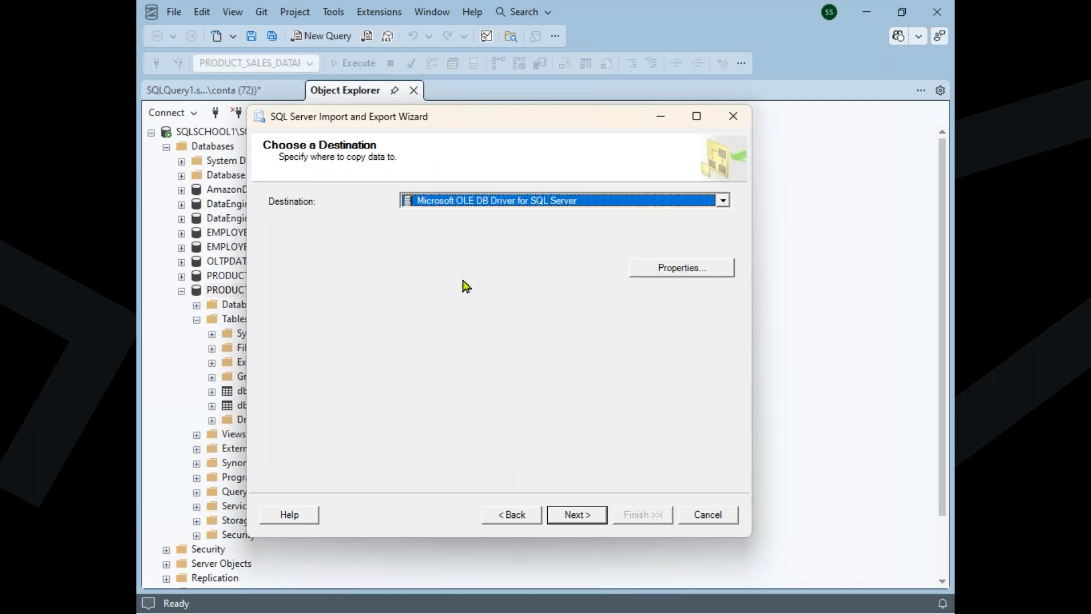
pyautogui.click(514, 206)
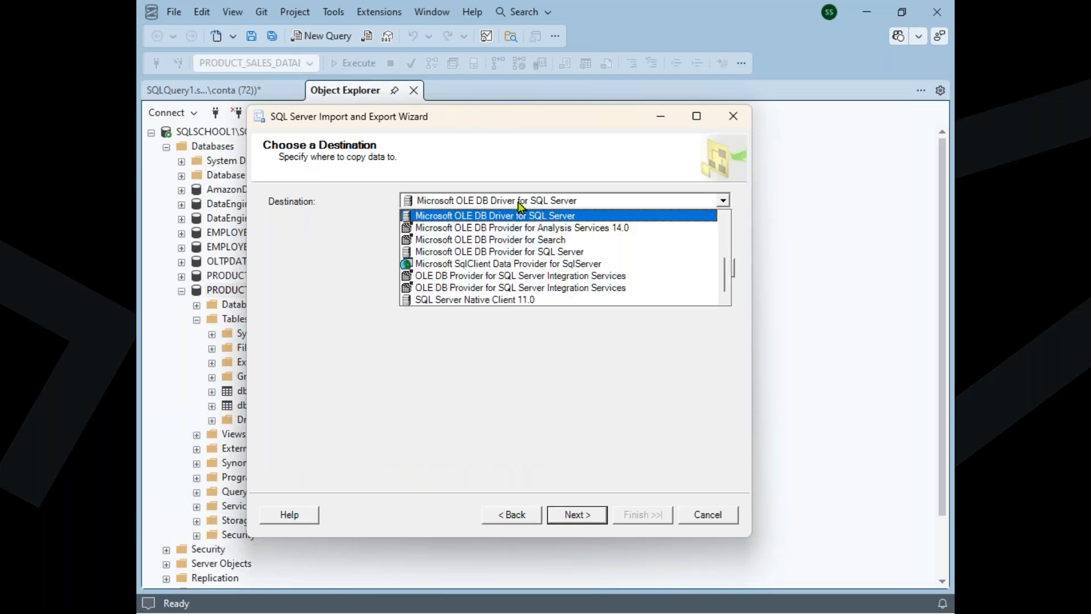
pyautogui.click(549, 256)
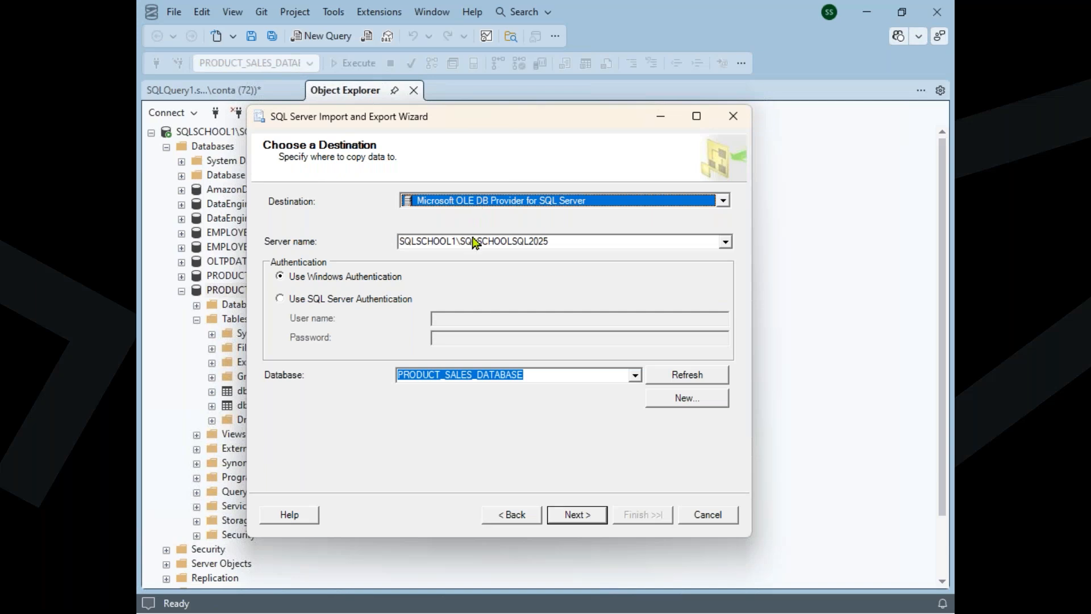
pyautogui.click(588, 517)
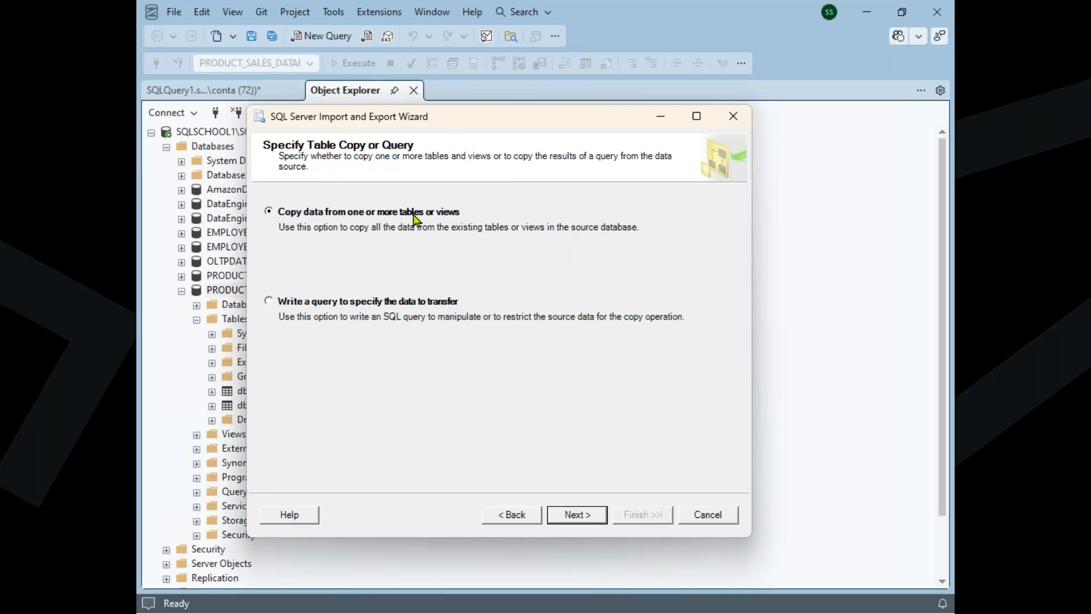
# Choose to copy data from tables or views and include only the PRODS and SALES source tables
pyautogui.click(370, 215)
pyautogui.click(590, 516)
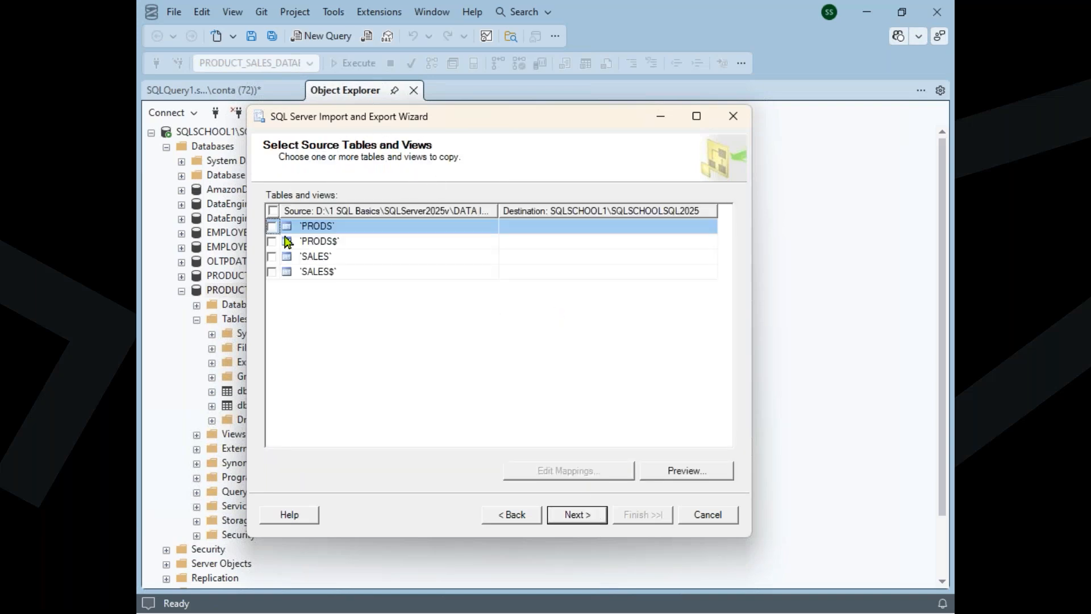
pyautogui.click(272, 226)
pyautogui.click(271, 241)
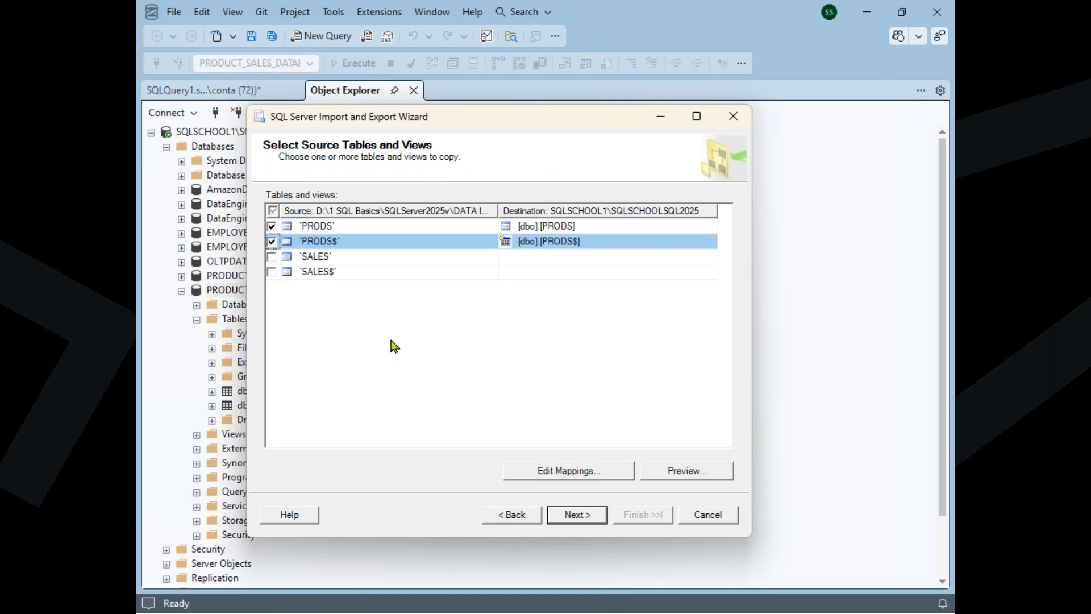
pyautogui.click(272, 242)
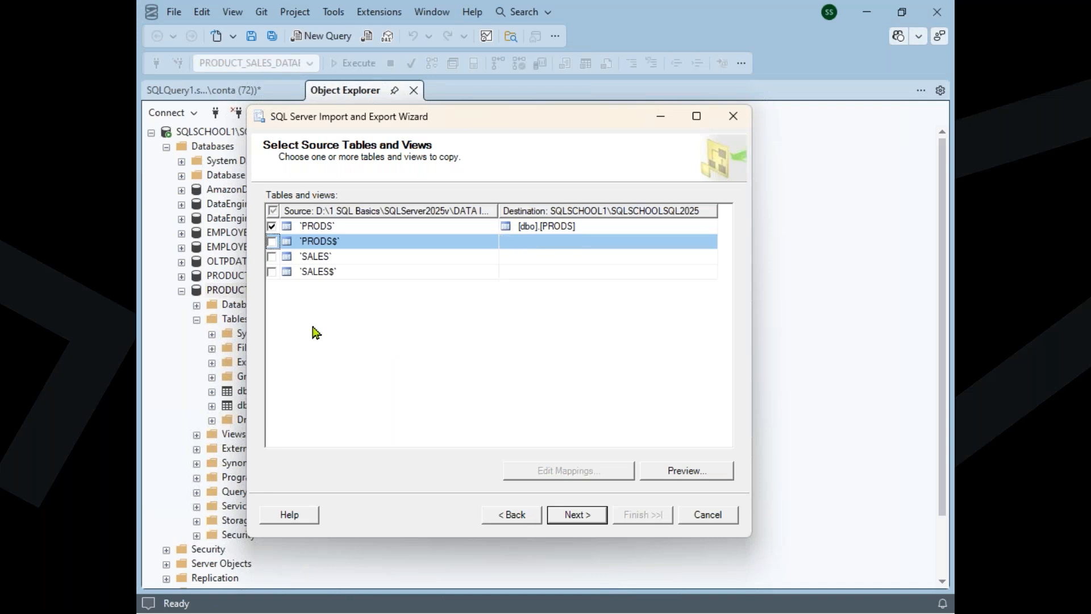
pyautogui.click(340, 227)
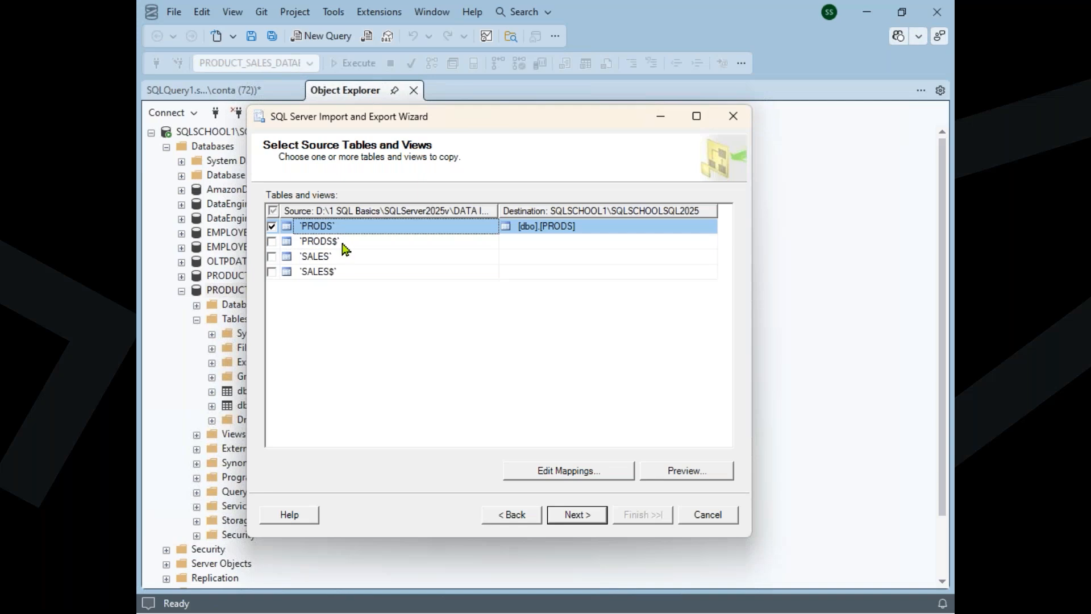
pyautogui.click(344, 244)
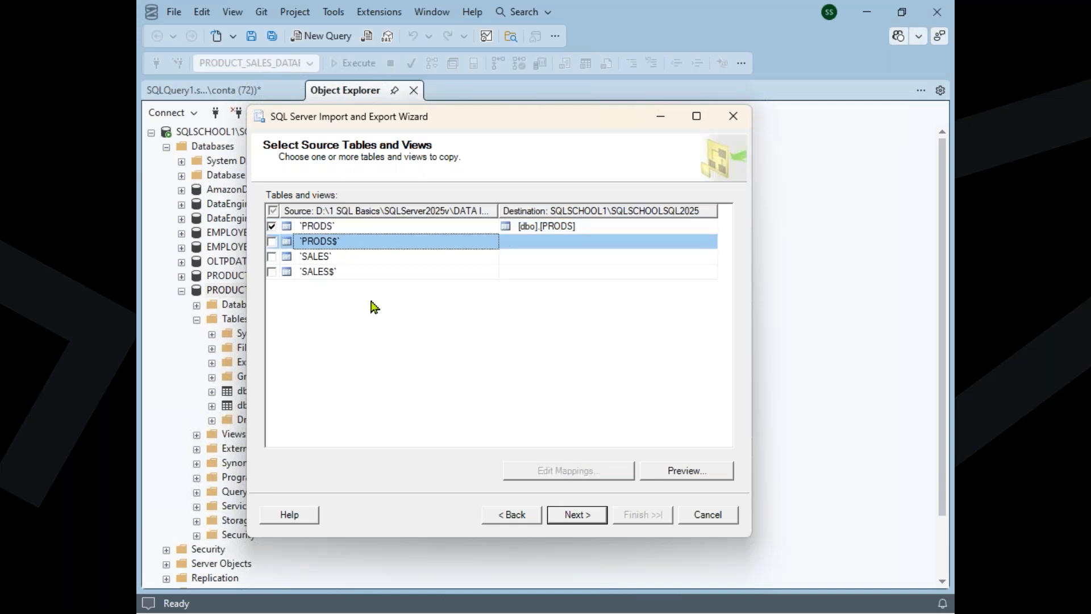
pyautogui.click(350, 231)
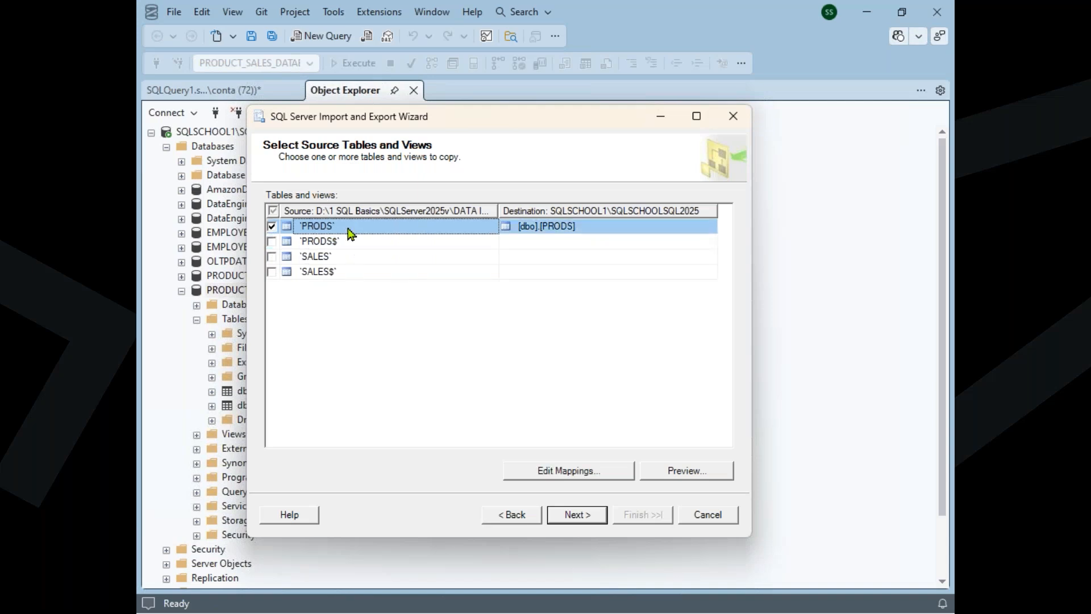
pyautogui.click(343, 261)
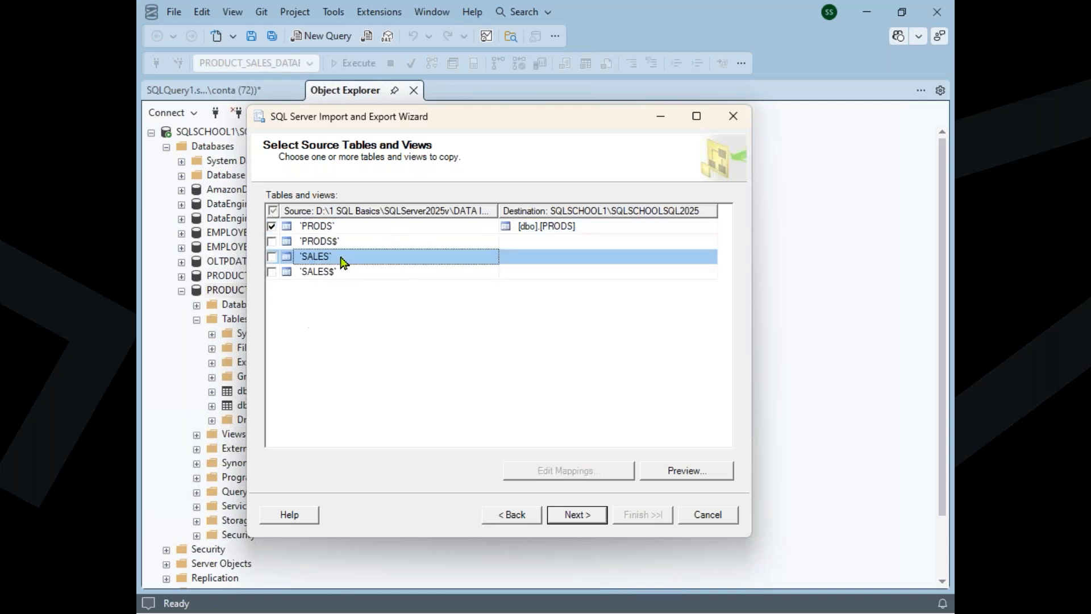
pyautogui.click(273, 259)
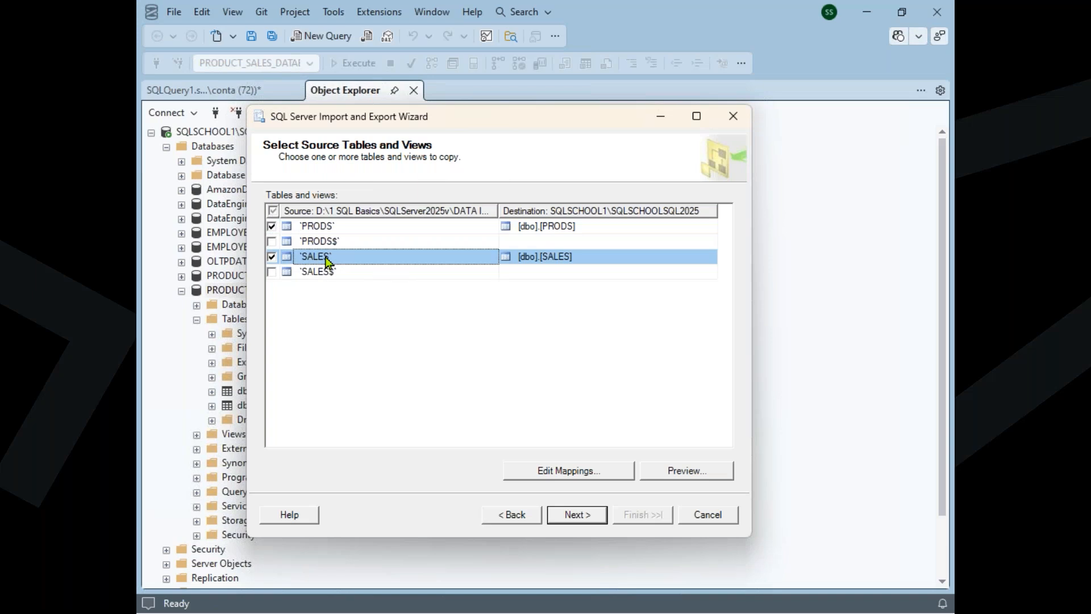
# Preview the data of the PRODS source table and close the preview
pyautogui.click(324, 230)
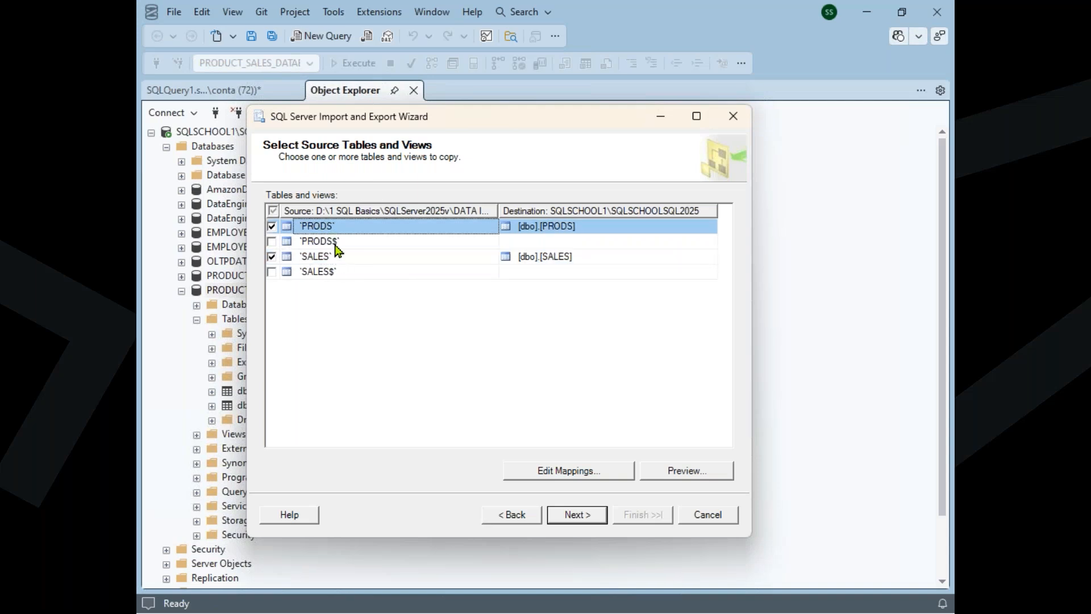
pyautogui.click(337, 243)
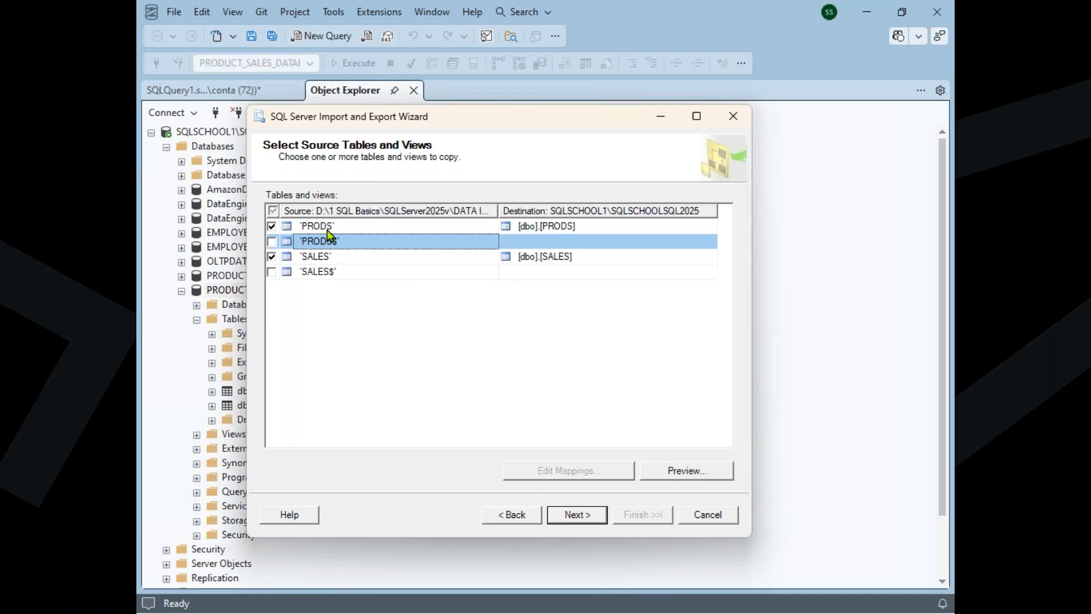
pyautogui.click(328, 229)
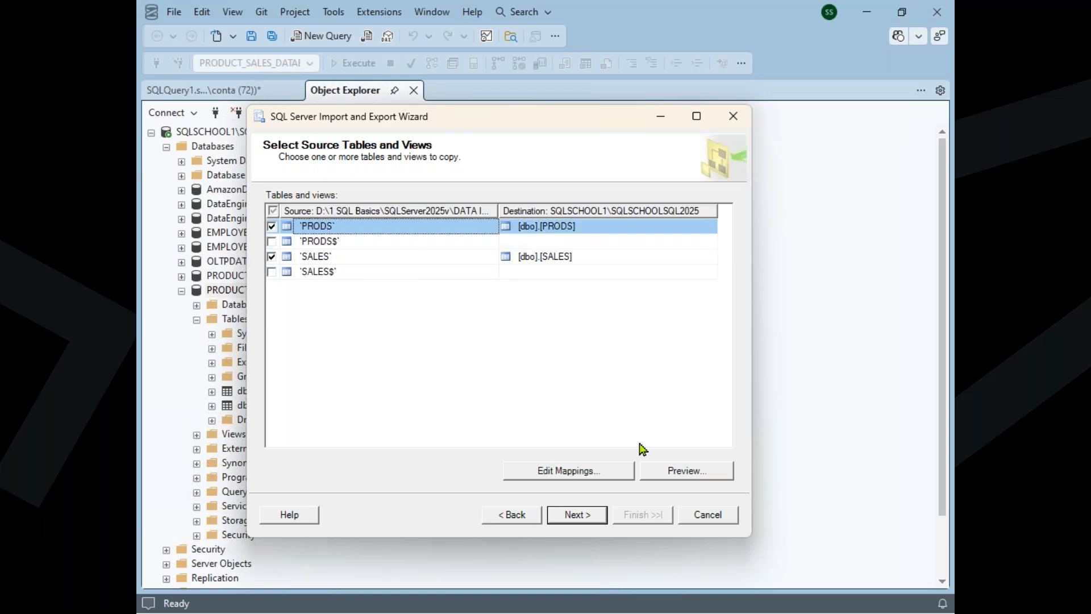
pyautogui.click(687, 471)
pyautogui.scroll(-11, 669, 335)
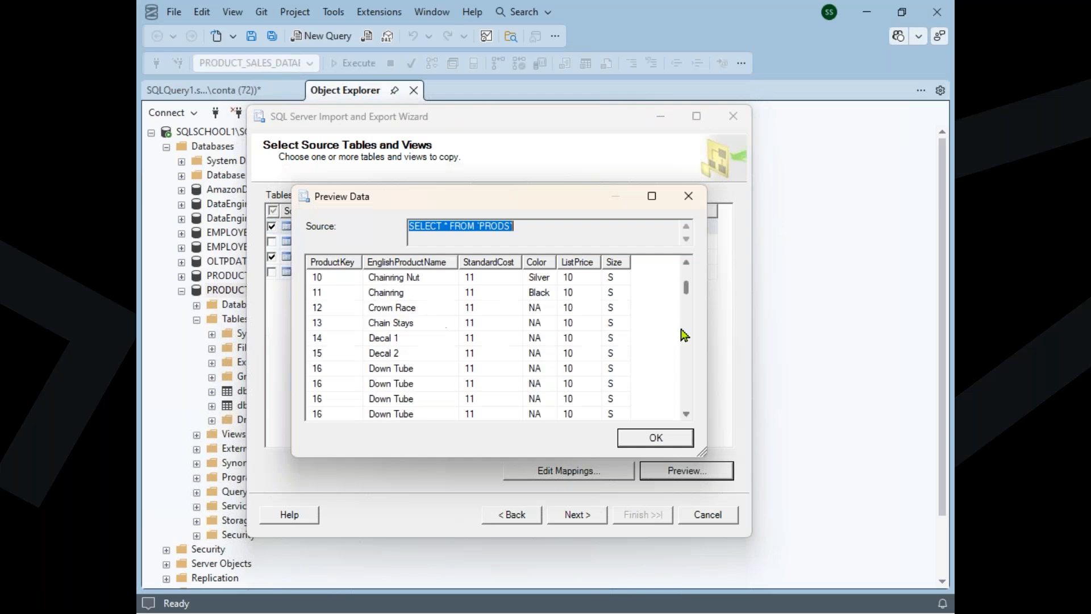
pyautogui.click(656, 438)
# Preview the data of the SALES source table and close the preview
pyautogui.click(419, 257)
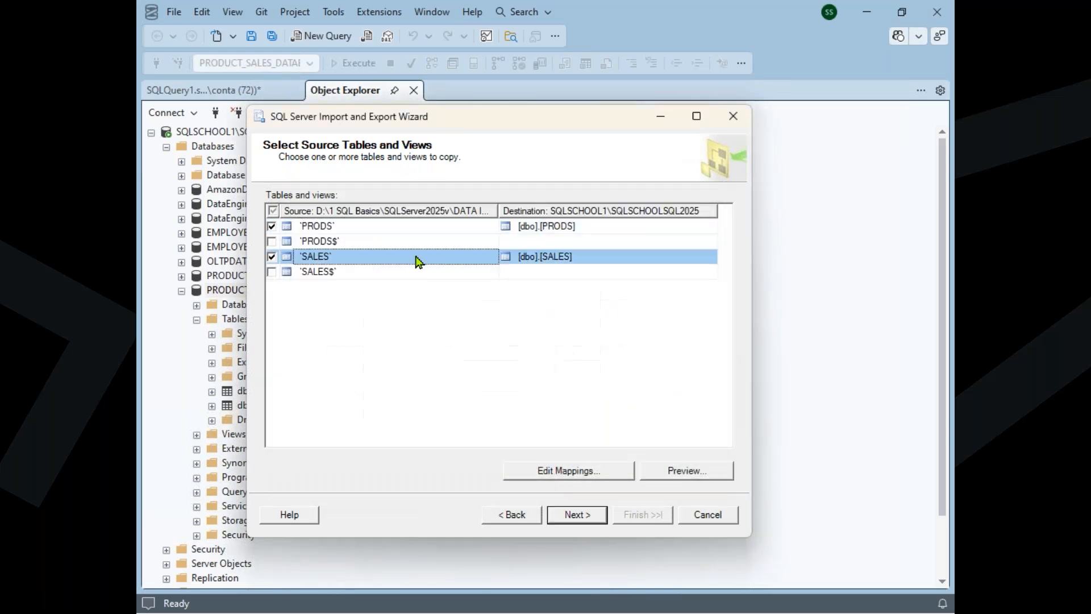
pyautogui.click(692, 471)
pyautogui.scroll(-5, 578, 338)
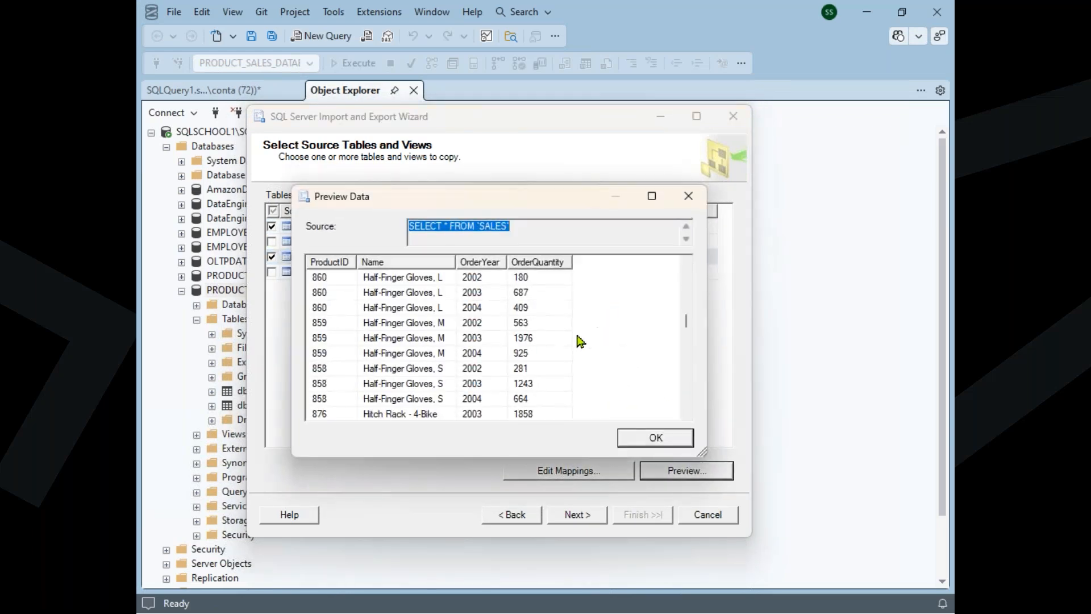
pyautogui.click(653, 437)
pyautogui.click(640, 355)
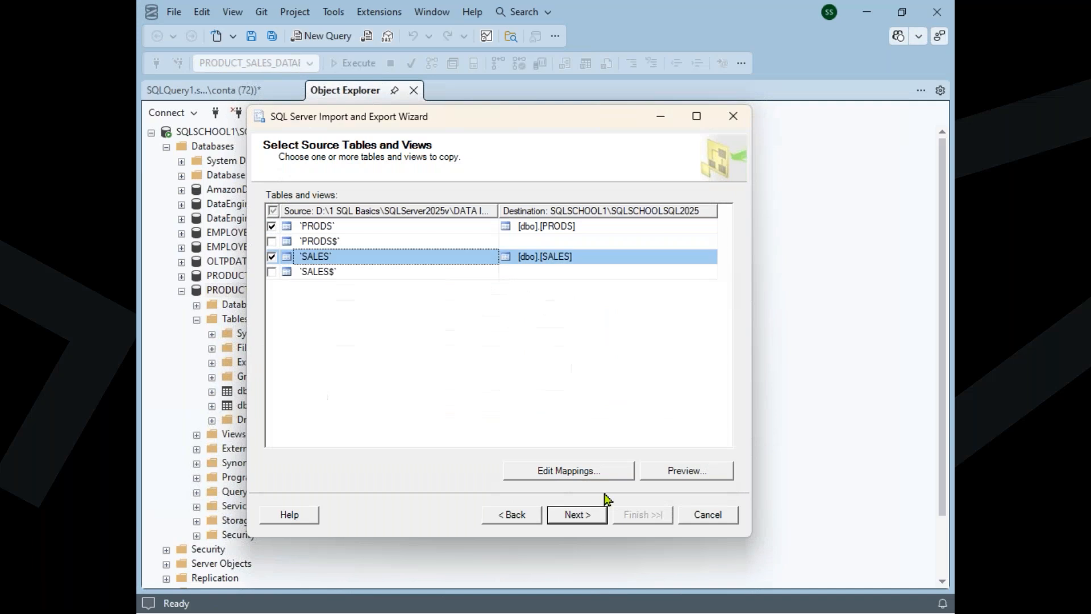
# Rename the destination table for PRODS as [dbo].[TABLETEST_PRODS]
pyautogui.click(592, 517)
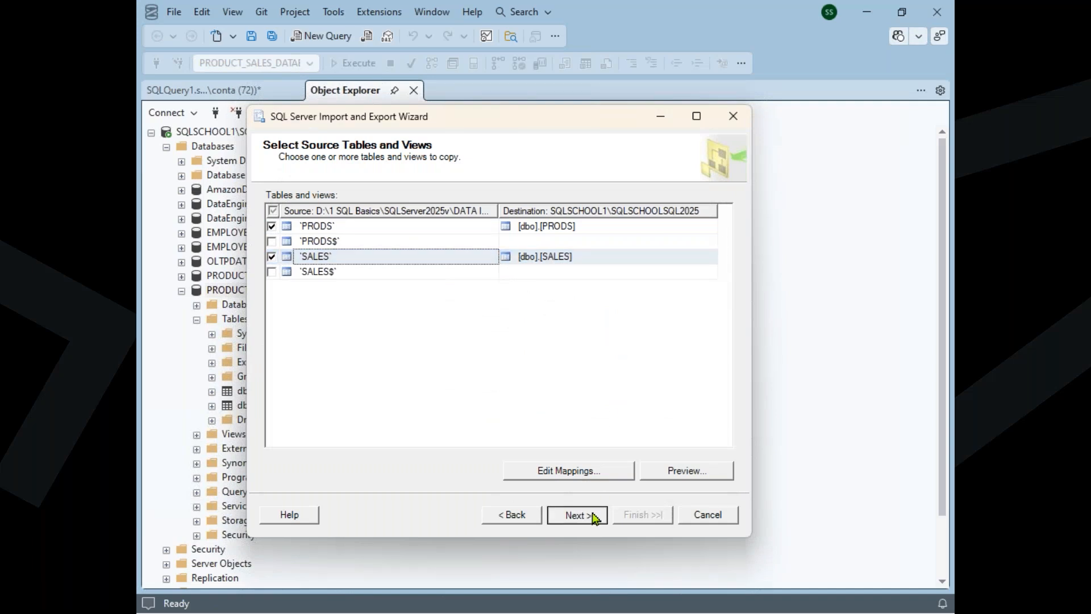
pyautogui.click(583, 255)
pyautogui.click(581, 226)
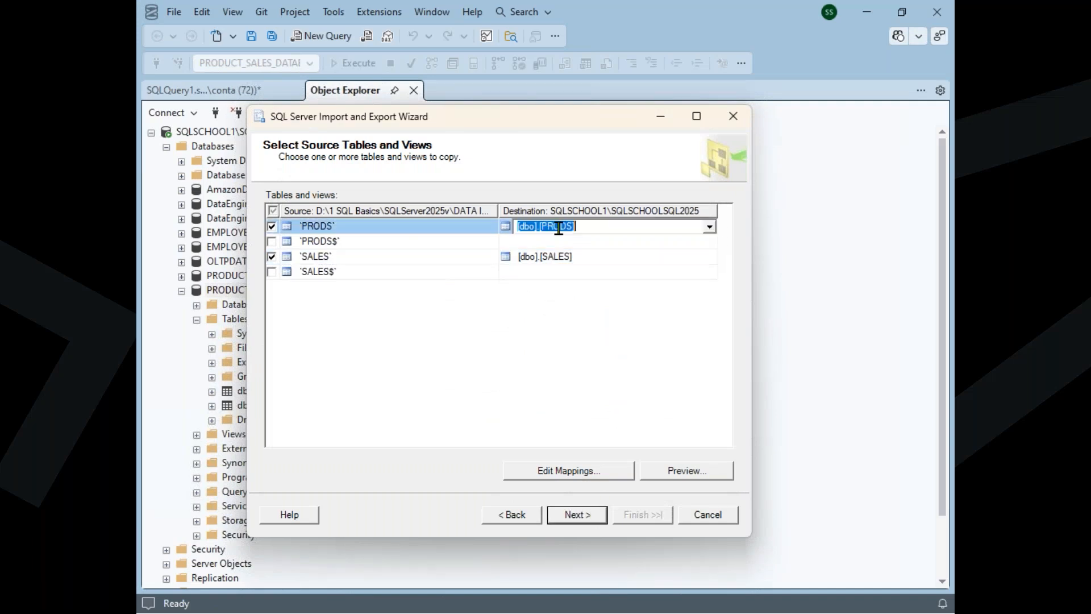
pyautogui.click(540, 227)
pyautogui.write('TABLE')
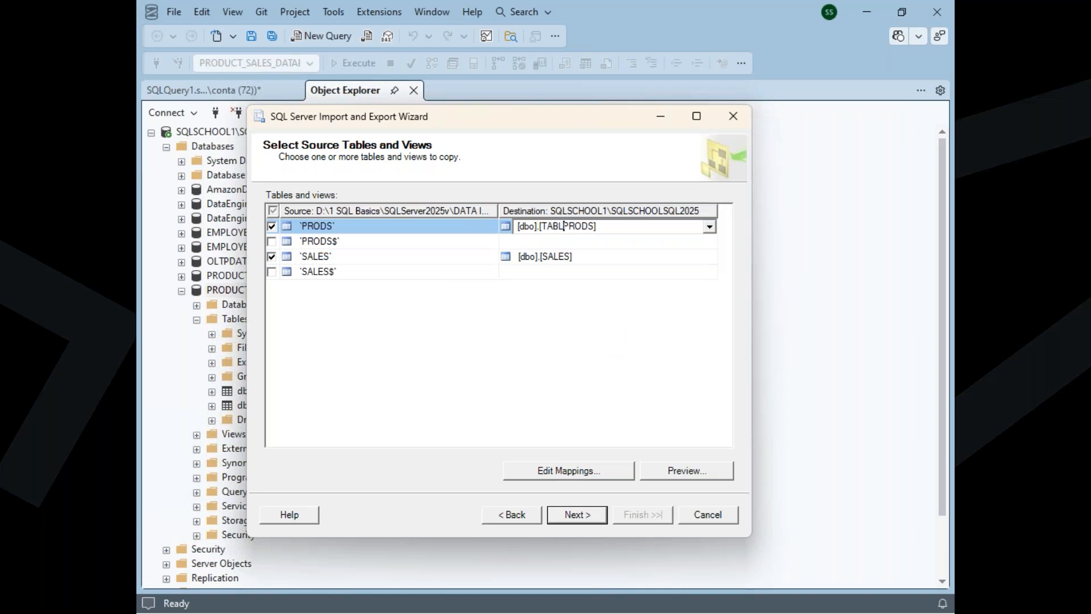
pyautogui.write('TEST_')
# Rename the destination table for SALES as [dbo].[TABLETEST_SALES]
pyautogui.click(550, 254)
pyautogui.click(541, 253)
pyautogui.write('TAB')
pyautogui.write('TEST')
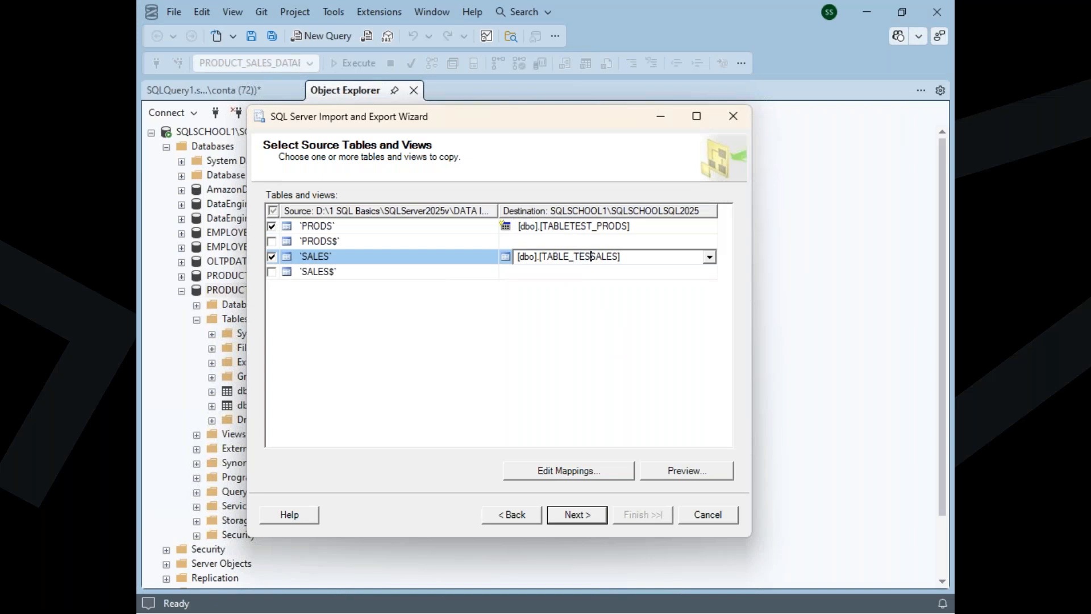
pyautogui.click(578, 258)
pyautogui.press('BackSpace')
pyautogui.press('Right')
pyautogui.press('Right')
pyautogui.write('_')
pyautogui.click(585, 319)
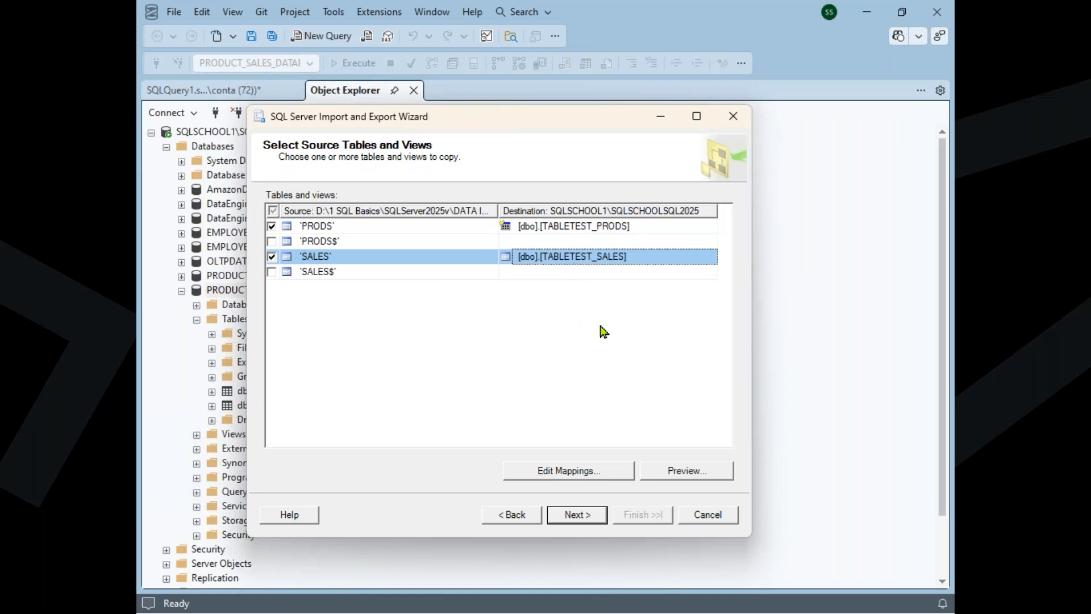
# Review the column mappings from SALES to [dbo].[TABLETEST_SALES], including destination column names and data types, and return to the table selection
pyautogui.click(575, 478)
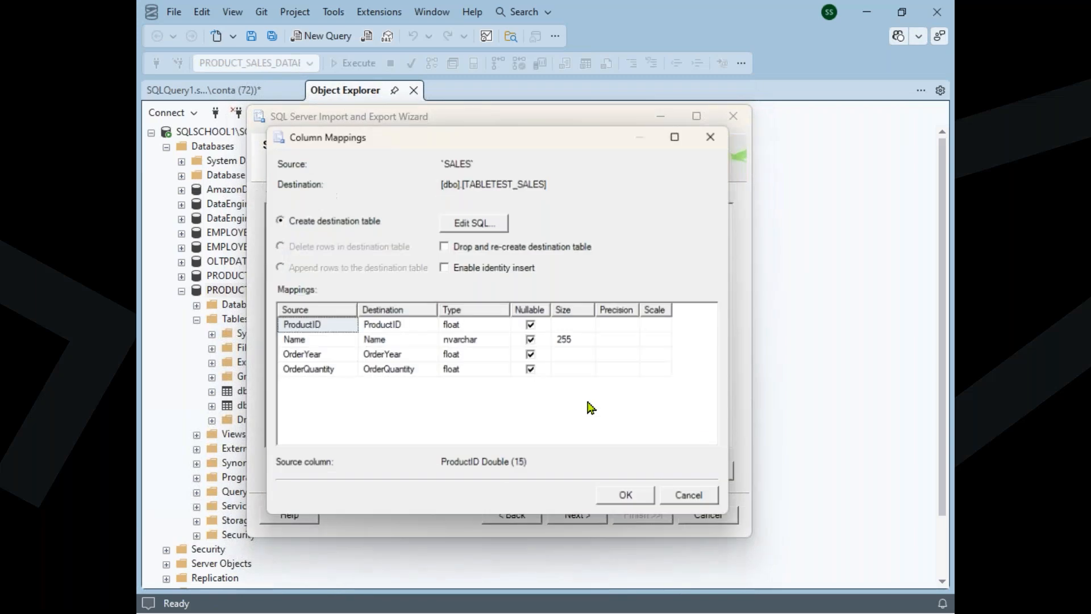
pyautogui.click(405, 326)
pyautogui.click(404, 325)
pyautogui.moveTo(392, 326); pyautogui.dragTo(404, 326)
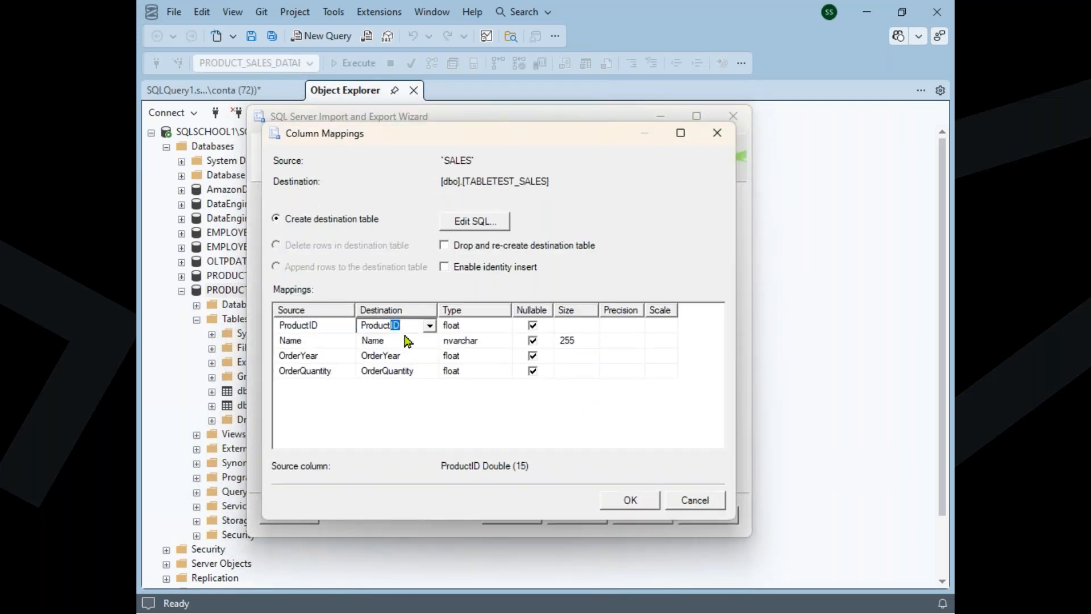
pyautogui.click(404, 341)
pyautogui.click(460, 406)
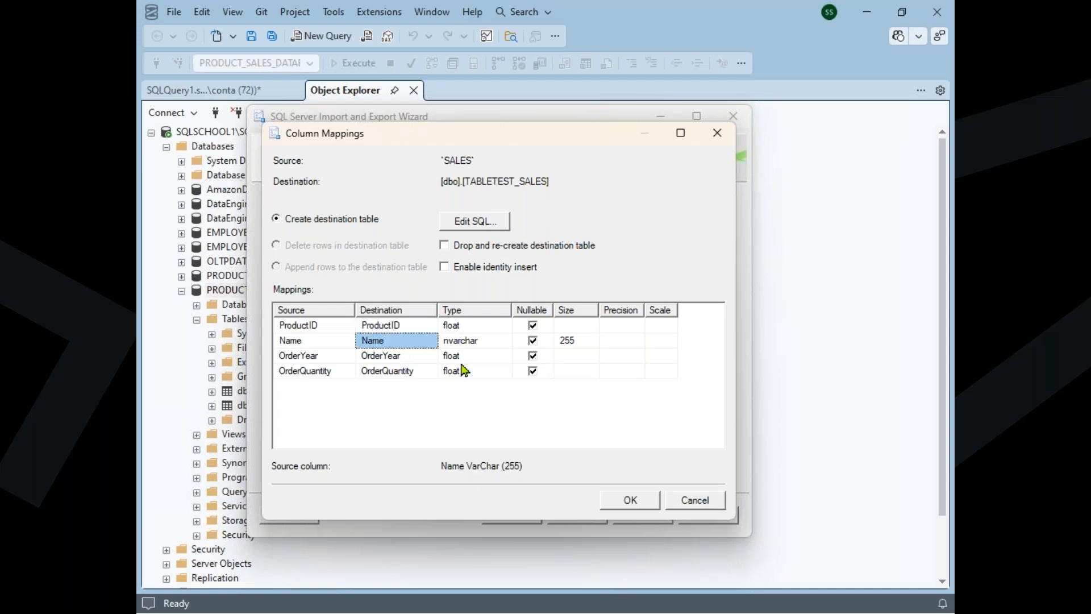
pyautogui.click(624, 499)
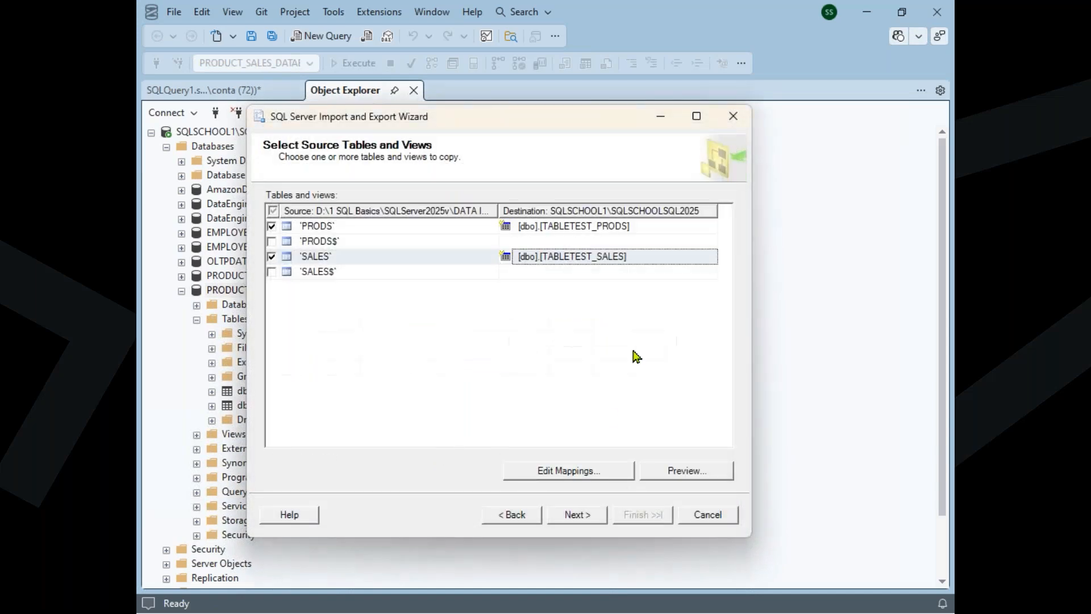
pyautogui.click(568, 471)
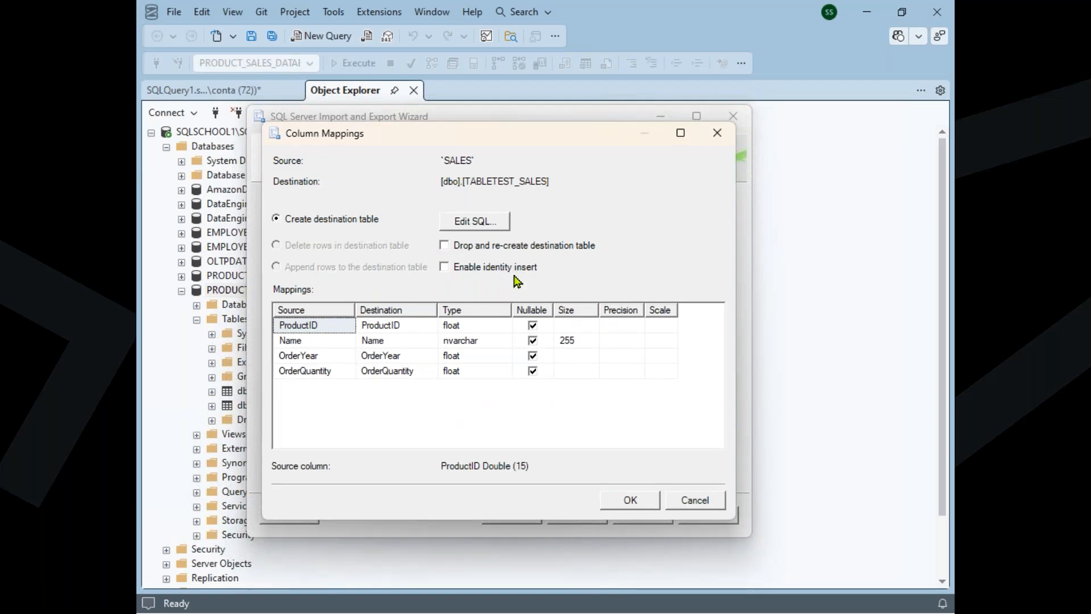
pyautogui.click(695, 501)
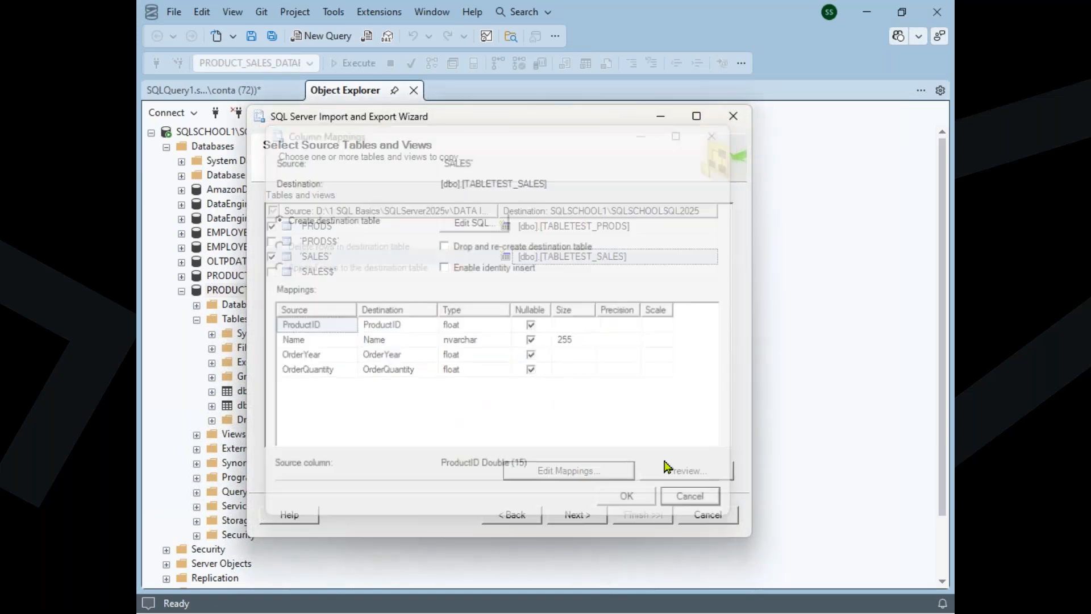
# Run the import immediately to copy PRODS and SALES into TABLETEST_PRODS and TABLETEST_SALES, and close the wizard
pyautogui.click(585, 516)
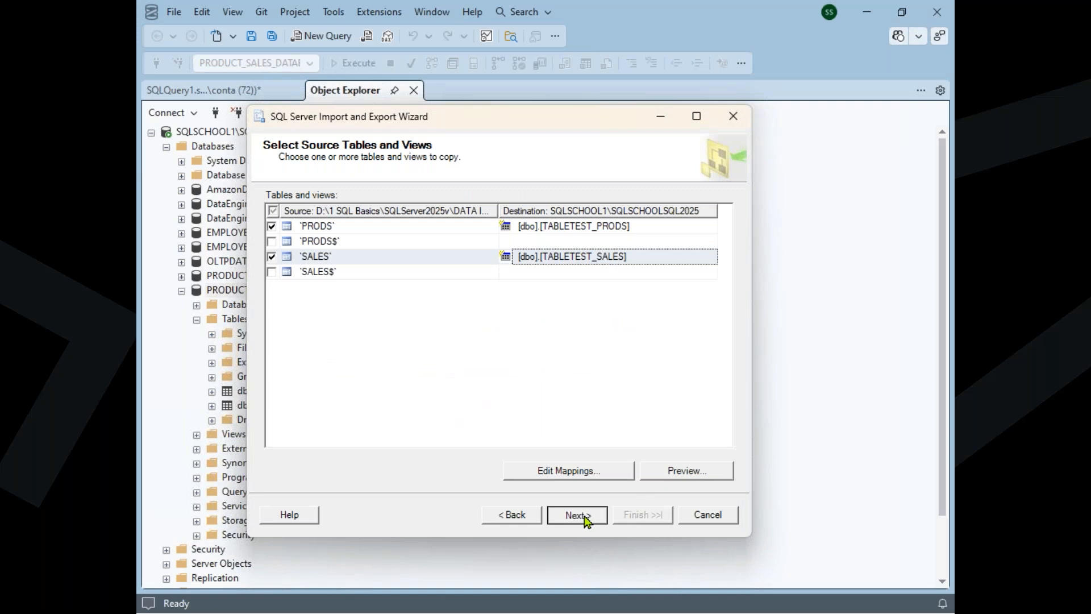
pyautogui.click(640, 517)
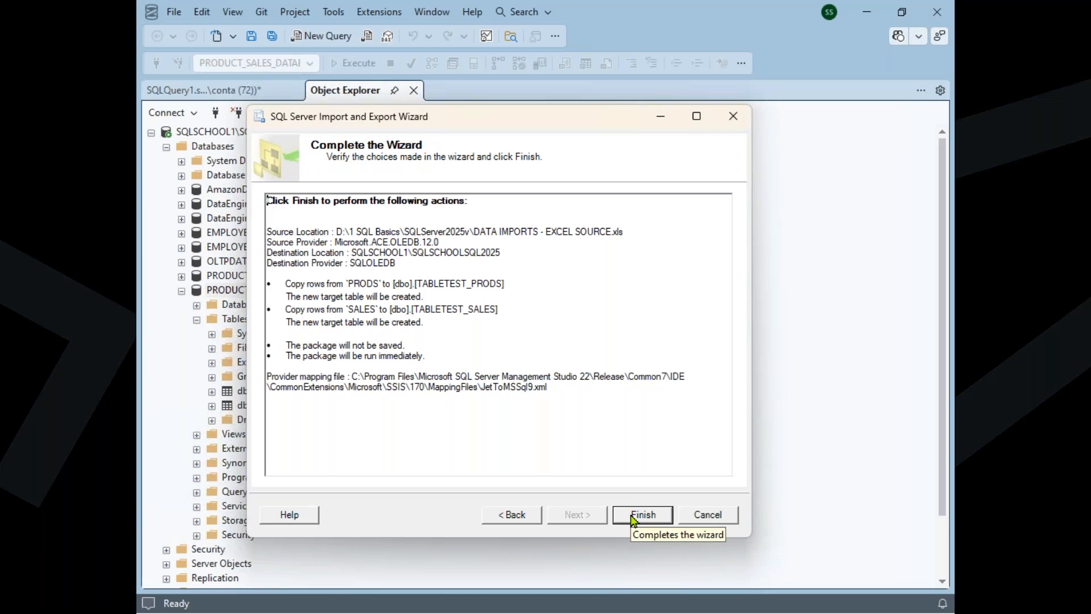
pyautogui.click(632, 515)
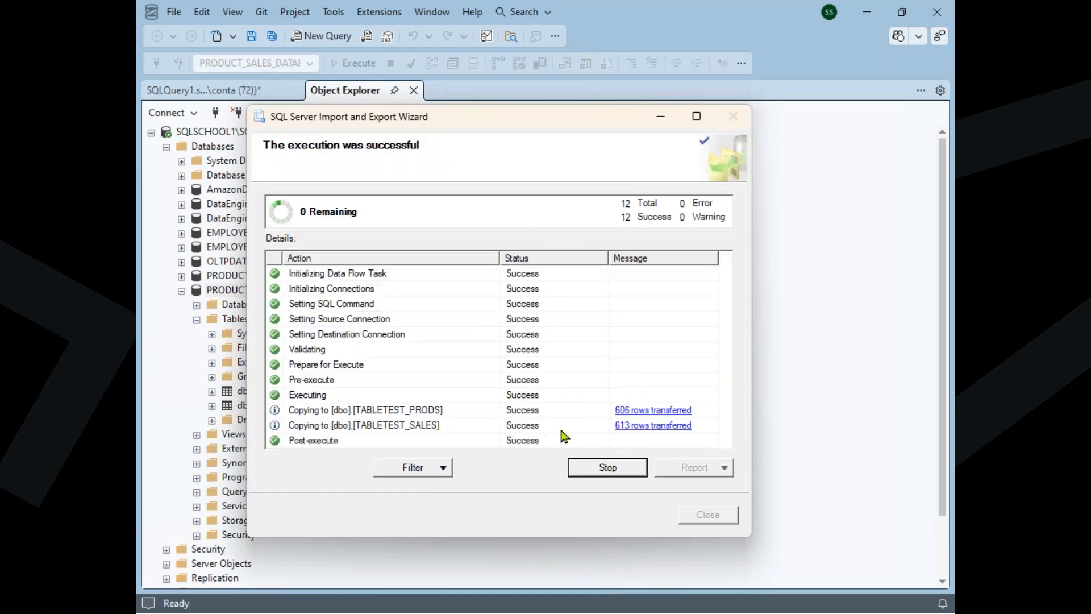
pyautogui.click(708, 515)
# Refresh the Tables folder of PRODUCT_SALES_DATABASE and check for the original PRODS and SALES tables plus TABLETEST_PRODS and TABLETEST_SALES
pyautogui.rightClick(242, 320)
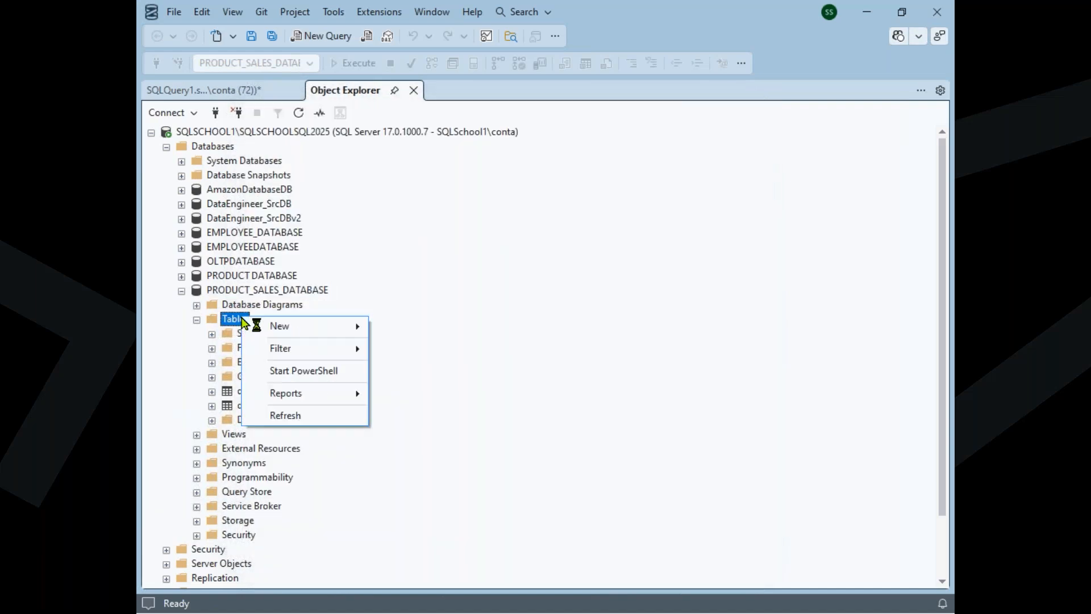
pyautogui.click(282, 415)
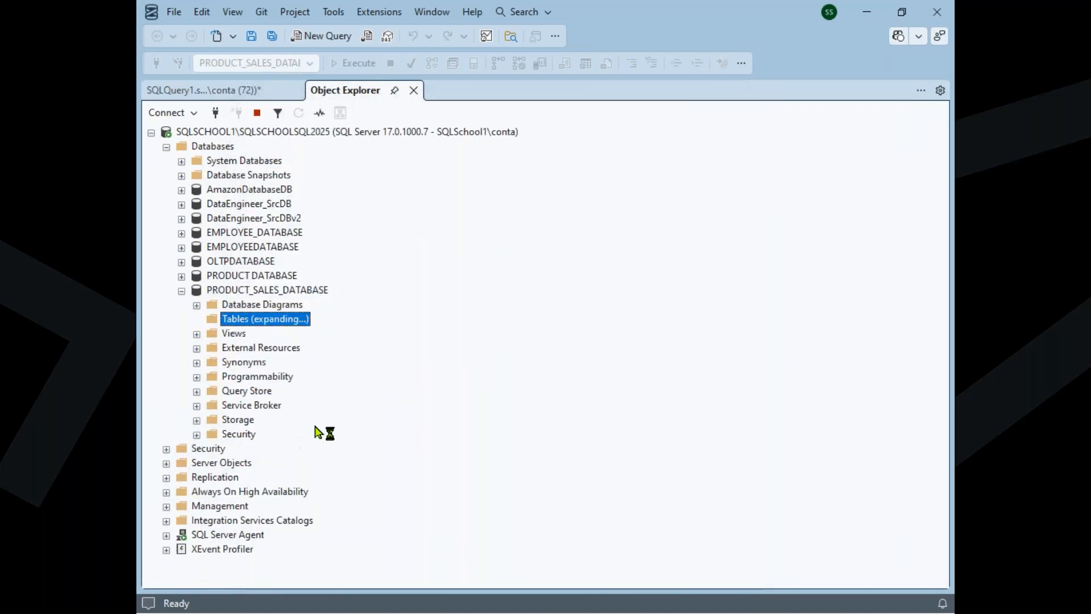
pyautogui.click(278, 395)
pyautogui.click(281, 408)
pyautogui.click(288, 421)
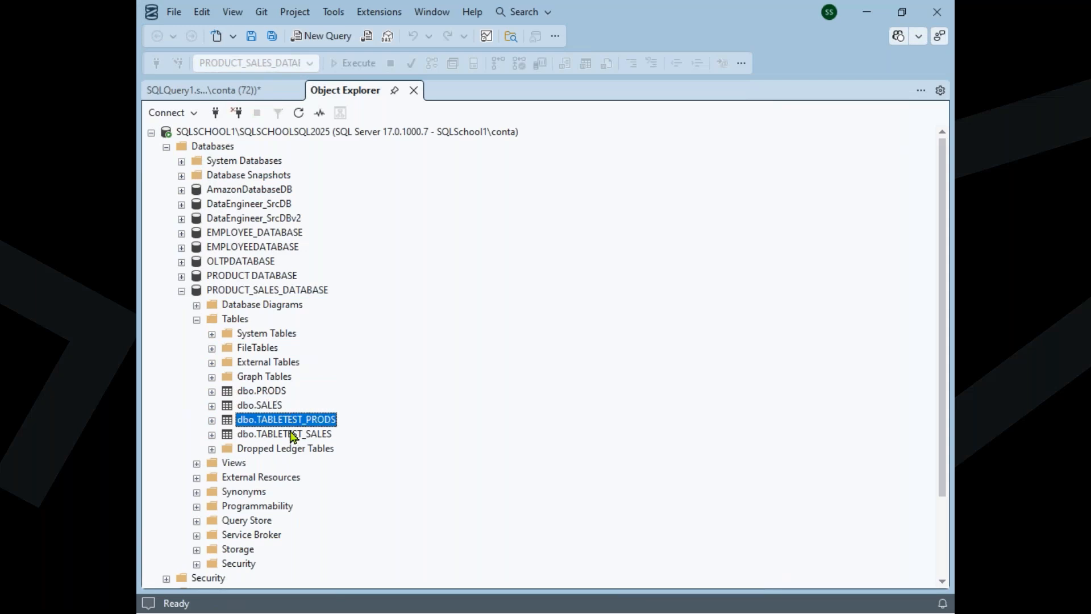
pyautogui.click(293, 435)
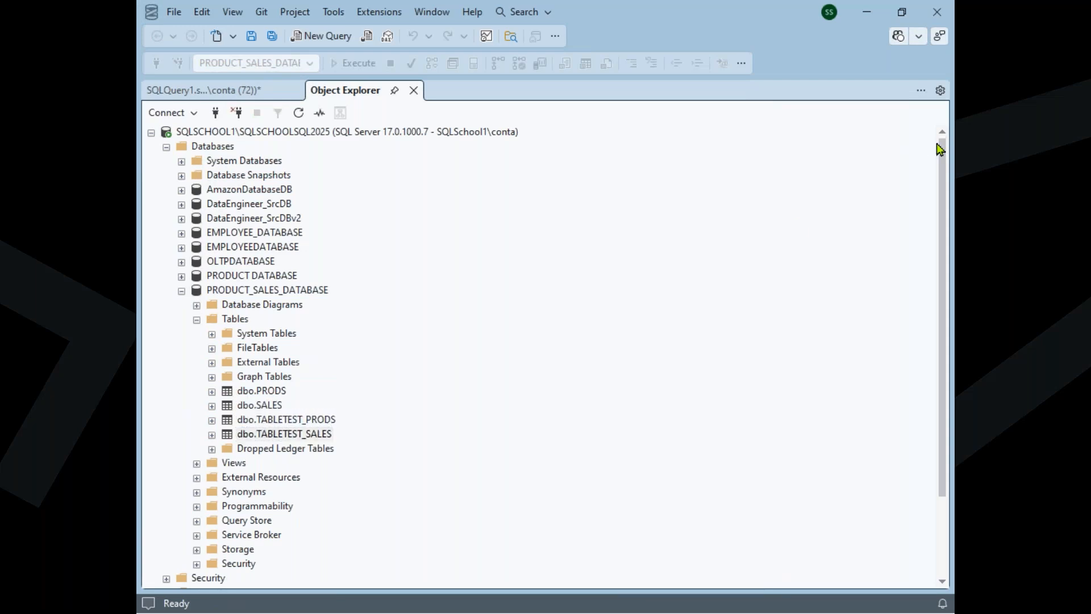